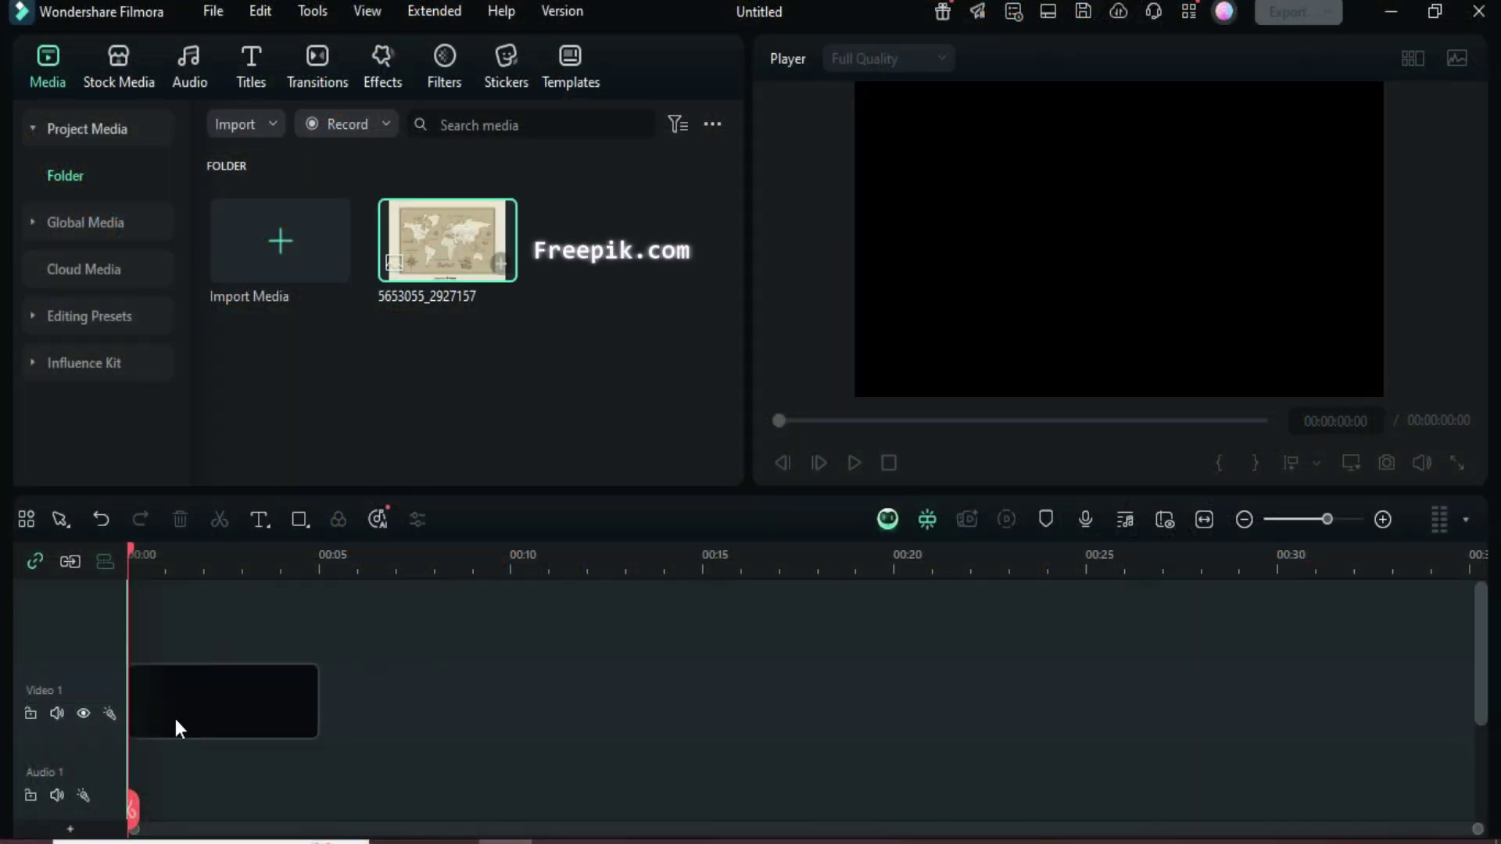
Step: Put the world map on Video 1, stretch it to 00:10 and scale it to 150%
{"action": "left_click_drag", "start_coordinate": [177, 727], "coordinate": [215, 725]}
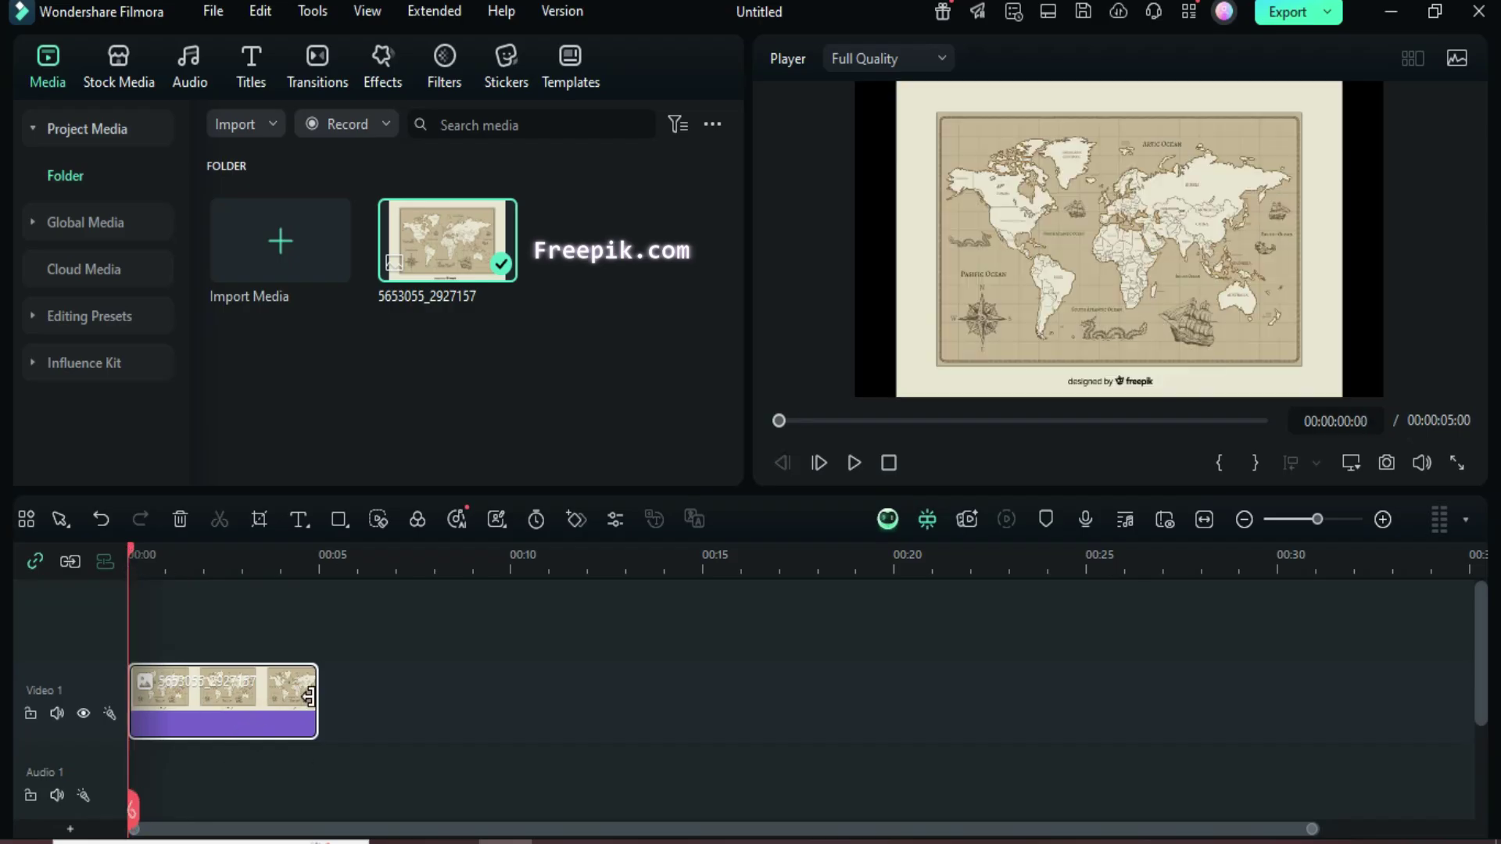
{"action": "left_click_drag", "start_coordinate": [315, 697], "coordinate": [508, 698]}
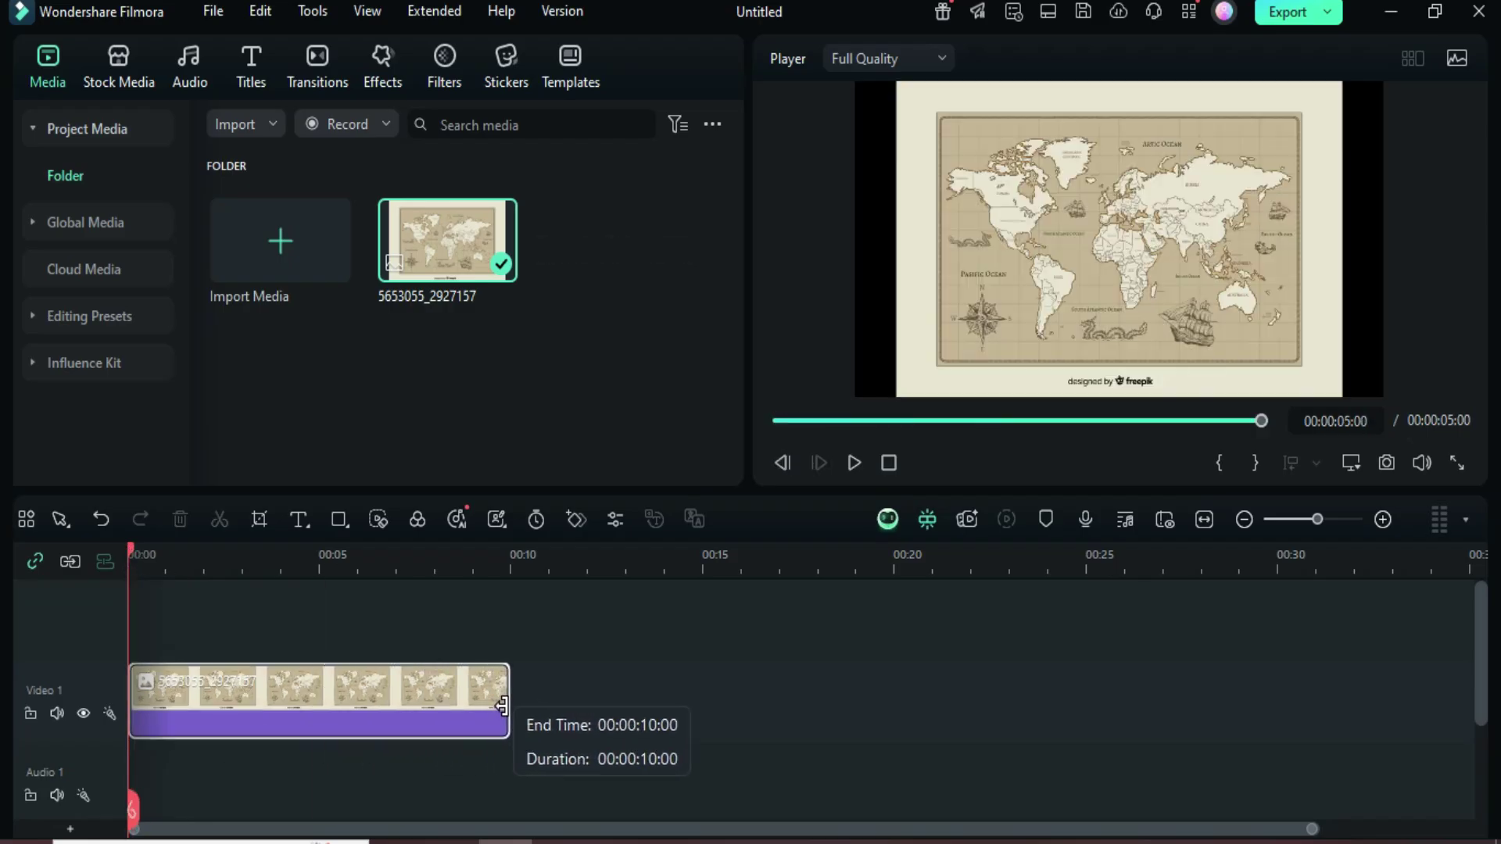
{"action": "double_click", "coordinate": [344, 693]}
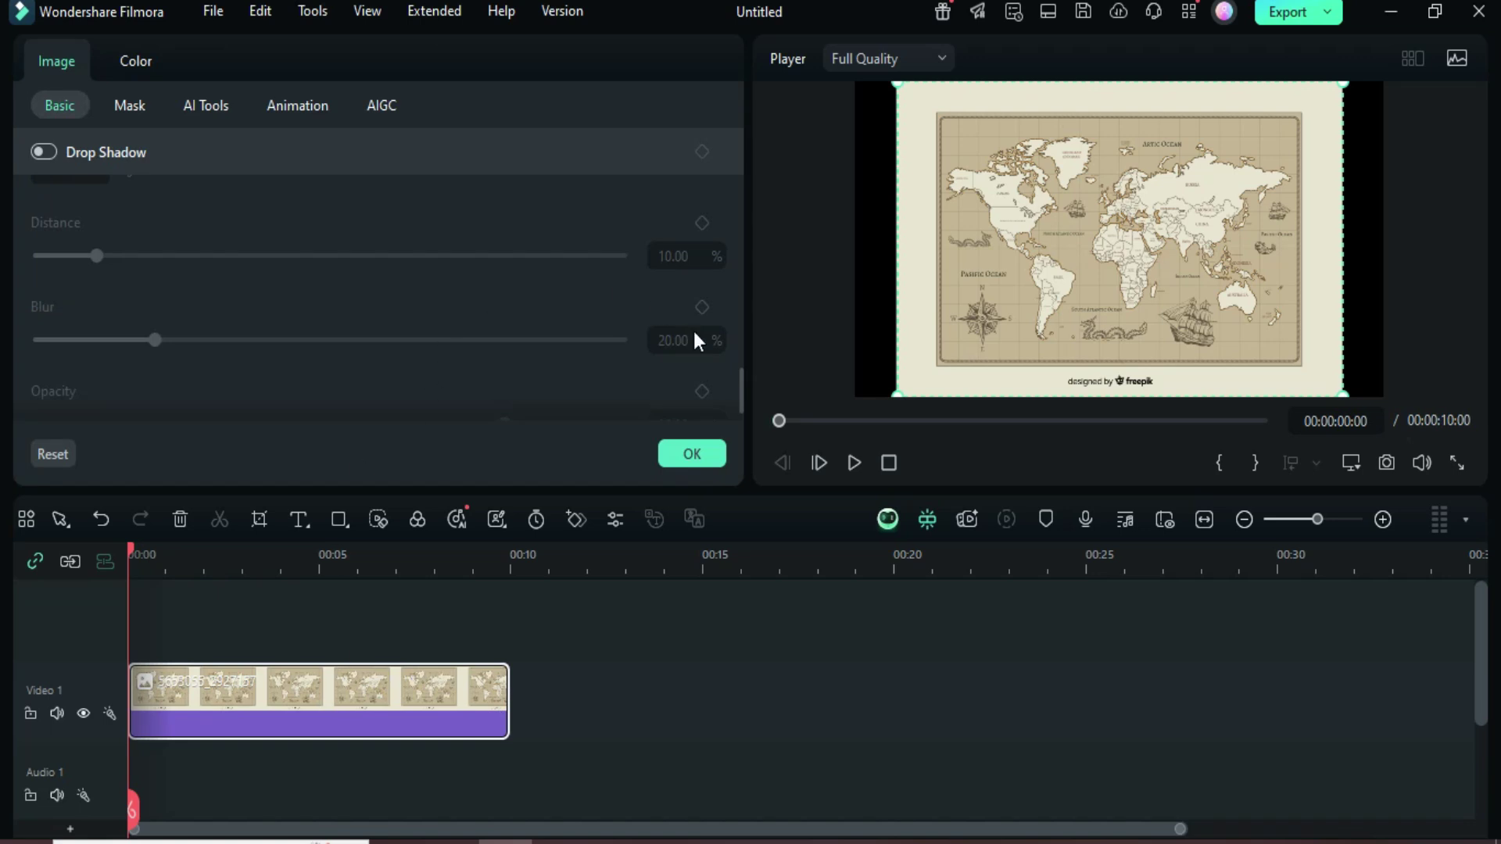
{"action": "scroll", "coordinate": [715, 236], "scroll_direction": "up", "scroll_amount": 5}
{"action": "scroll", "coordinate": [728, 186], "scroll_direction": "up", "scroll_amount": 3}
{"action": "left_click", "coordinate": [610, 238]}
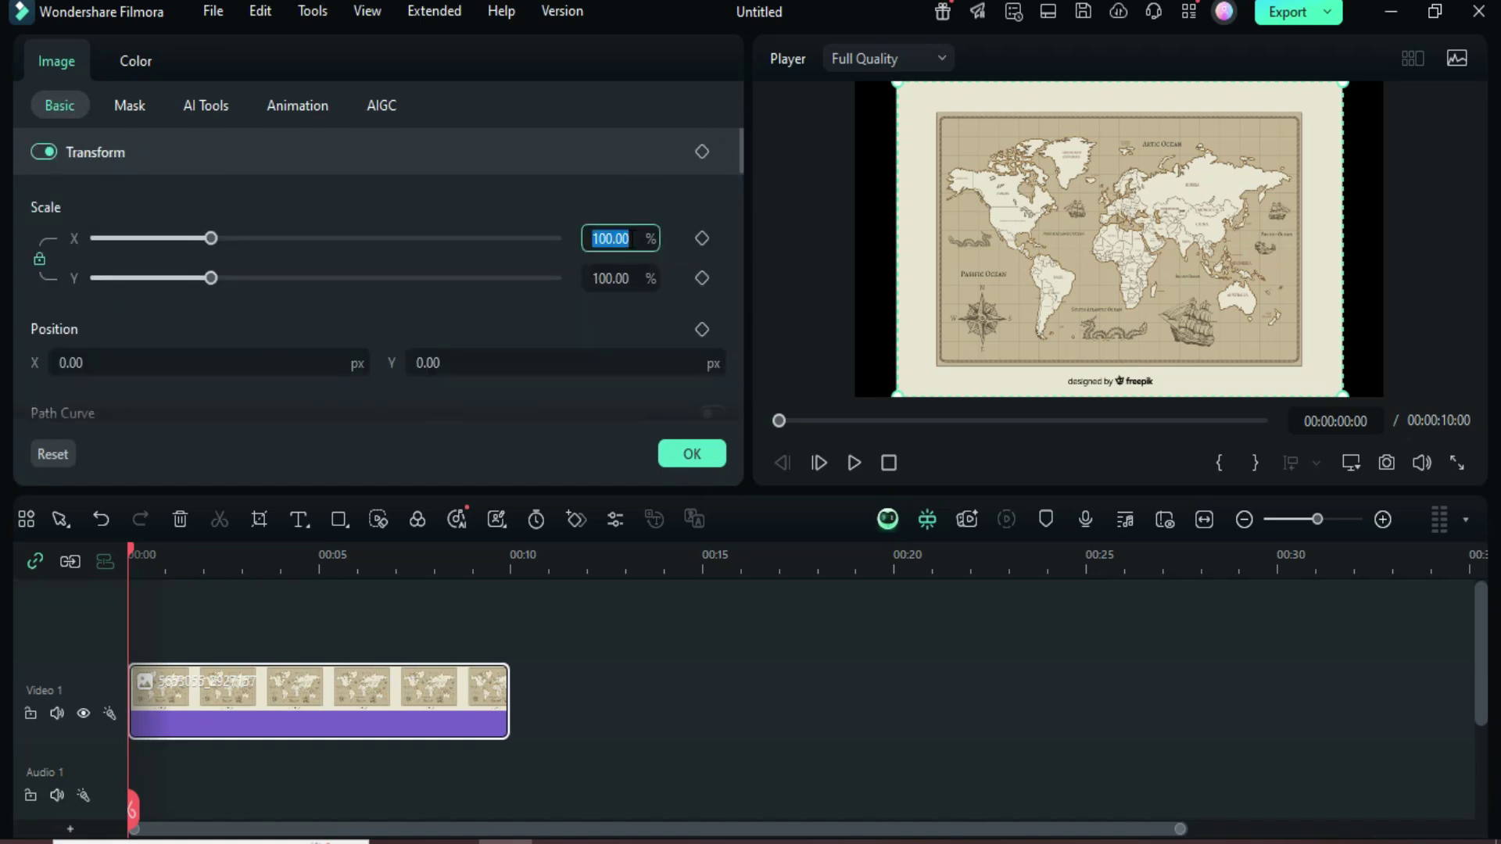
{"action": "type", "text": "0"}
{"action": "key", "text": "Return"}
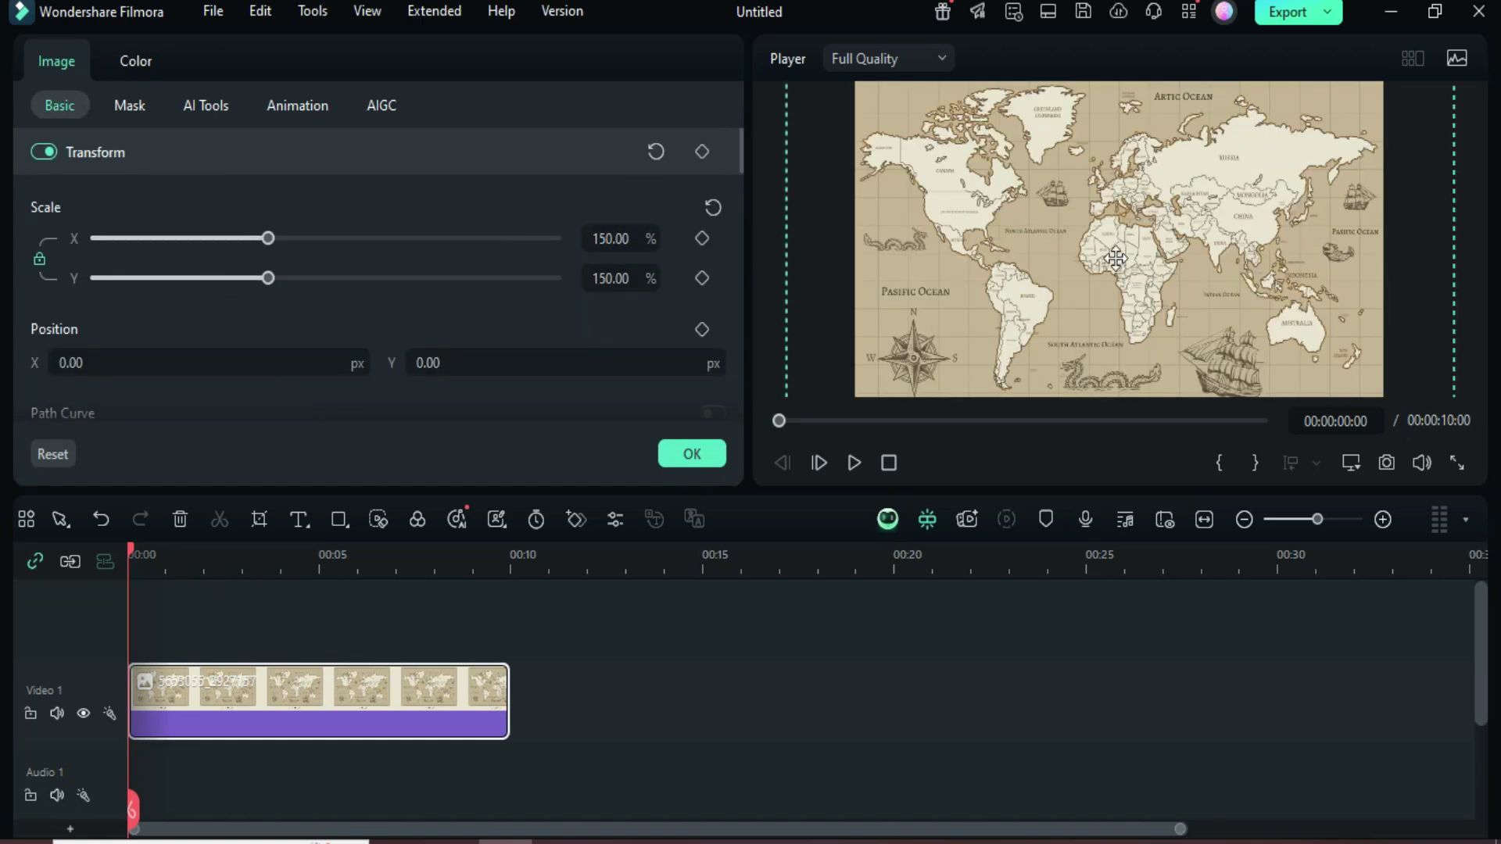
Step: Draw a thin rectangle across the upper map and extend it to 10 seconds
{"action": "left_click", "coordinate": [344, 524]}
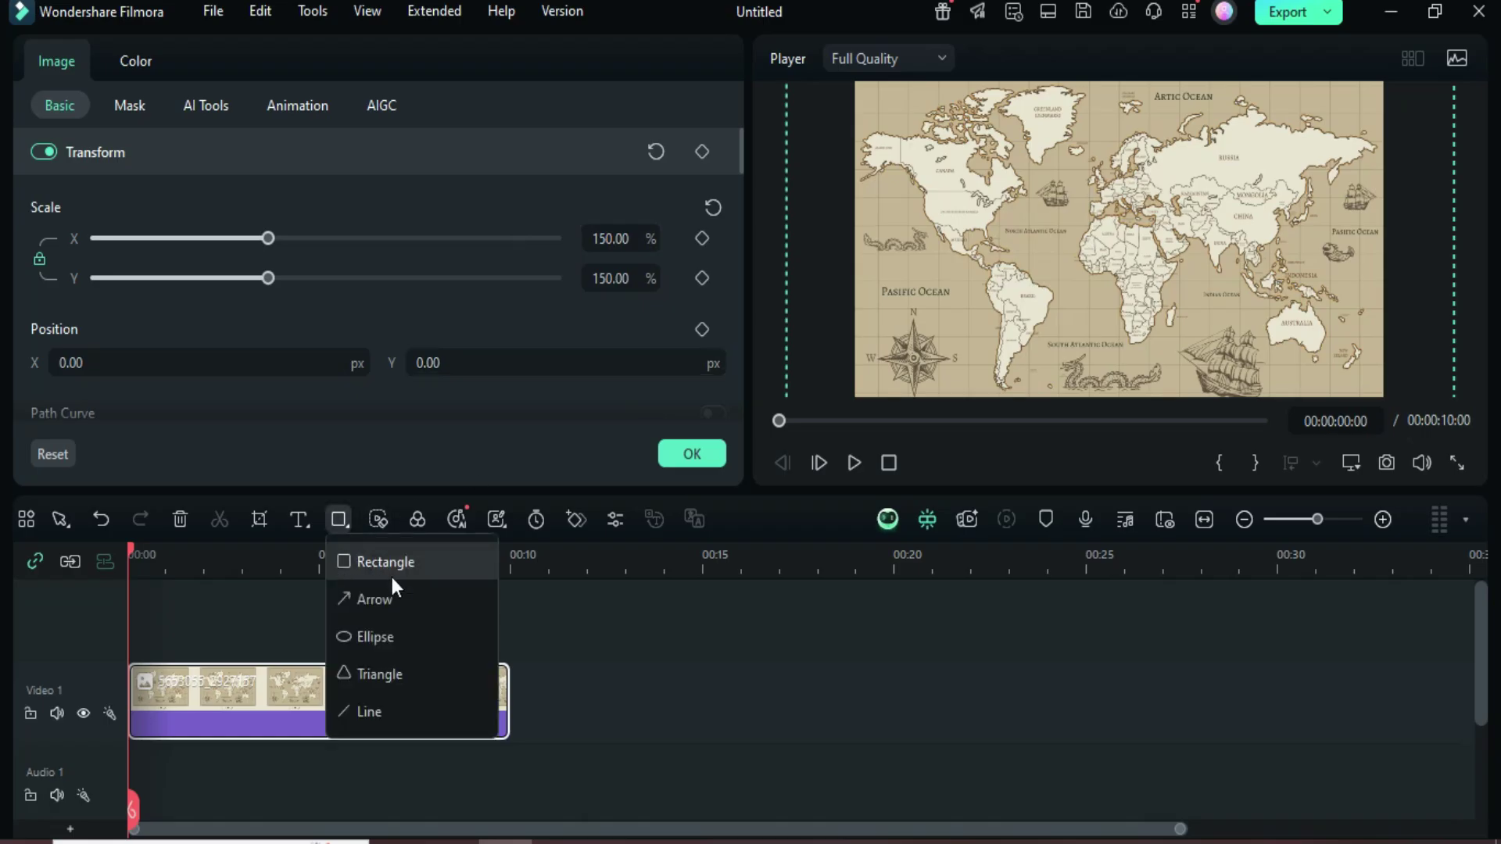
{"action": "left_click", "coordinate": [416, 571]}
{"action": "left_click_drag", "start_coordinate": [930, 214], "coordinate": [1246, 242]}
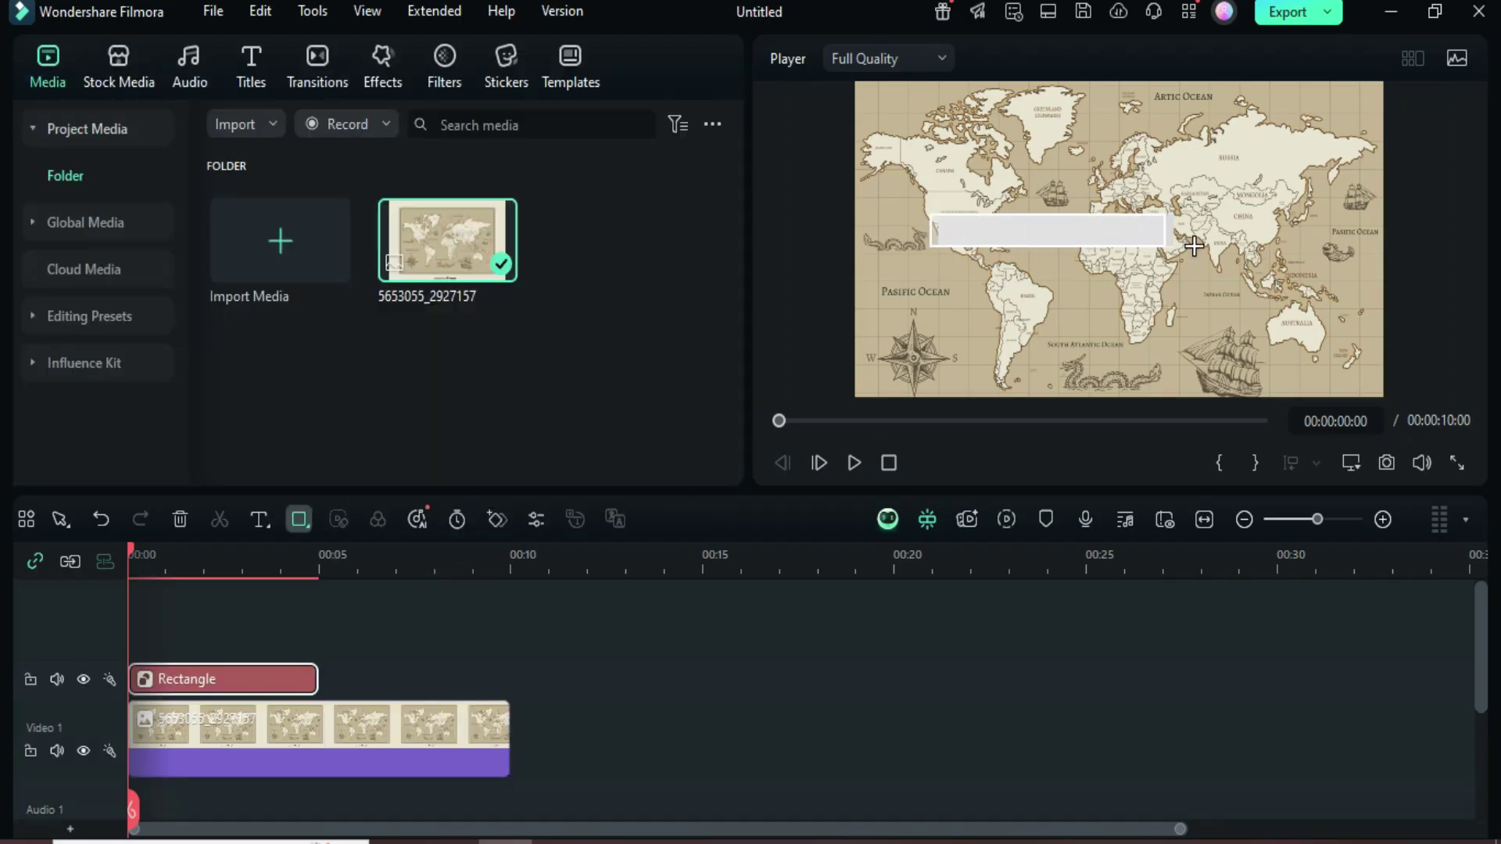
{"action": "left_click_drag", "start_coordinate": [318, 680], "coordinate": [509, 680]}
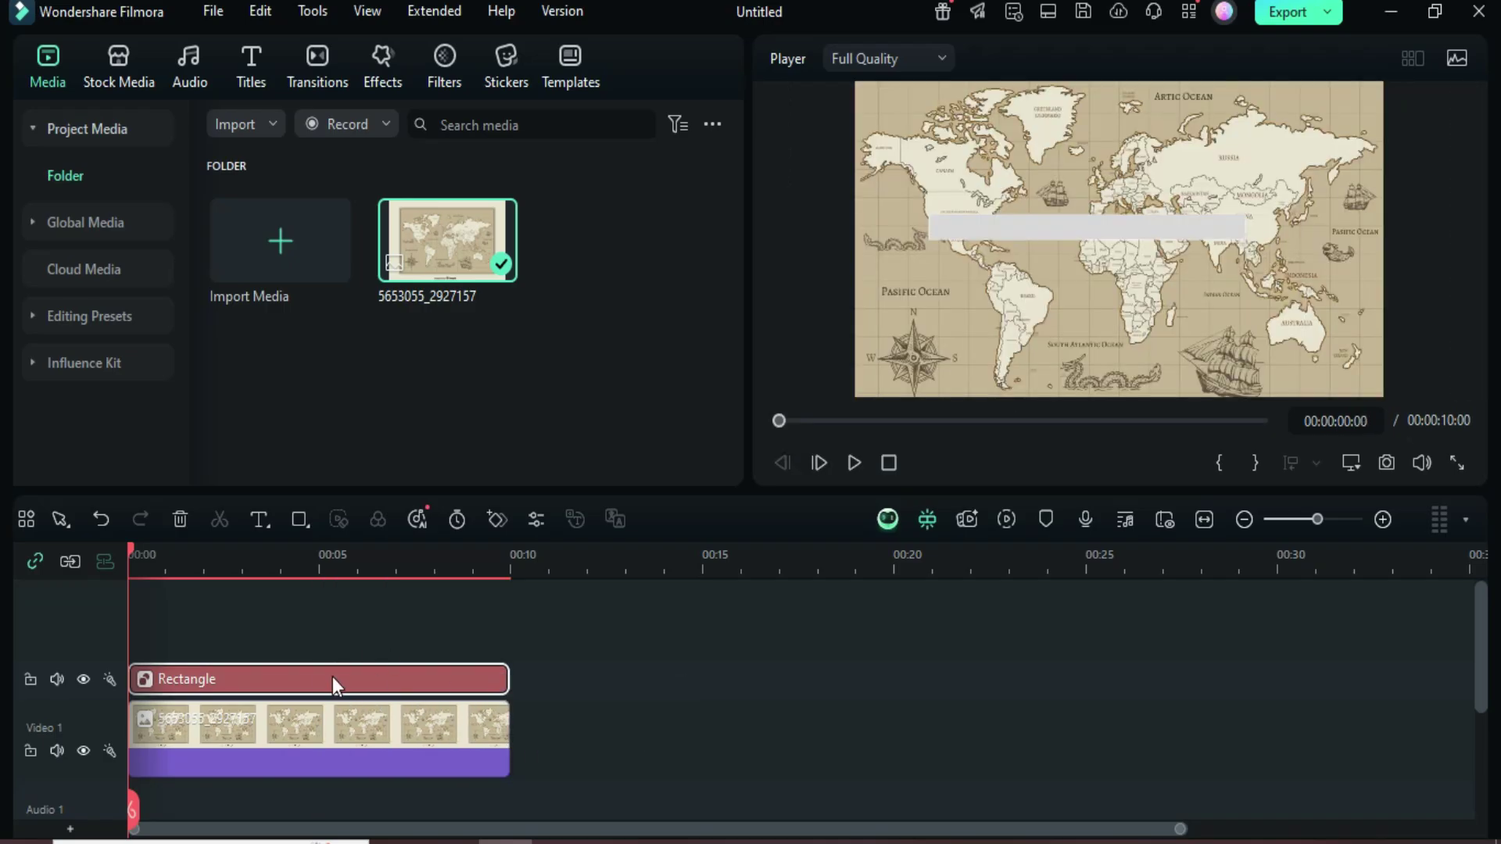
Step: Fill the rectangle red and remove its border
{"action": "left_click", "coordinate": [333, 678]}
{"action": "left_click_drag", "start_coordinate": [741, 140], "coordinate": [735, 209]}
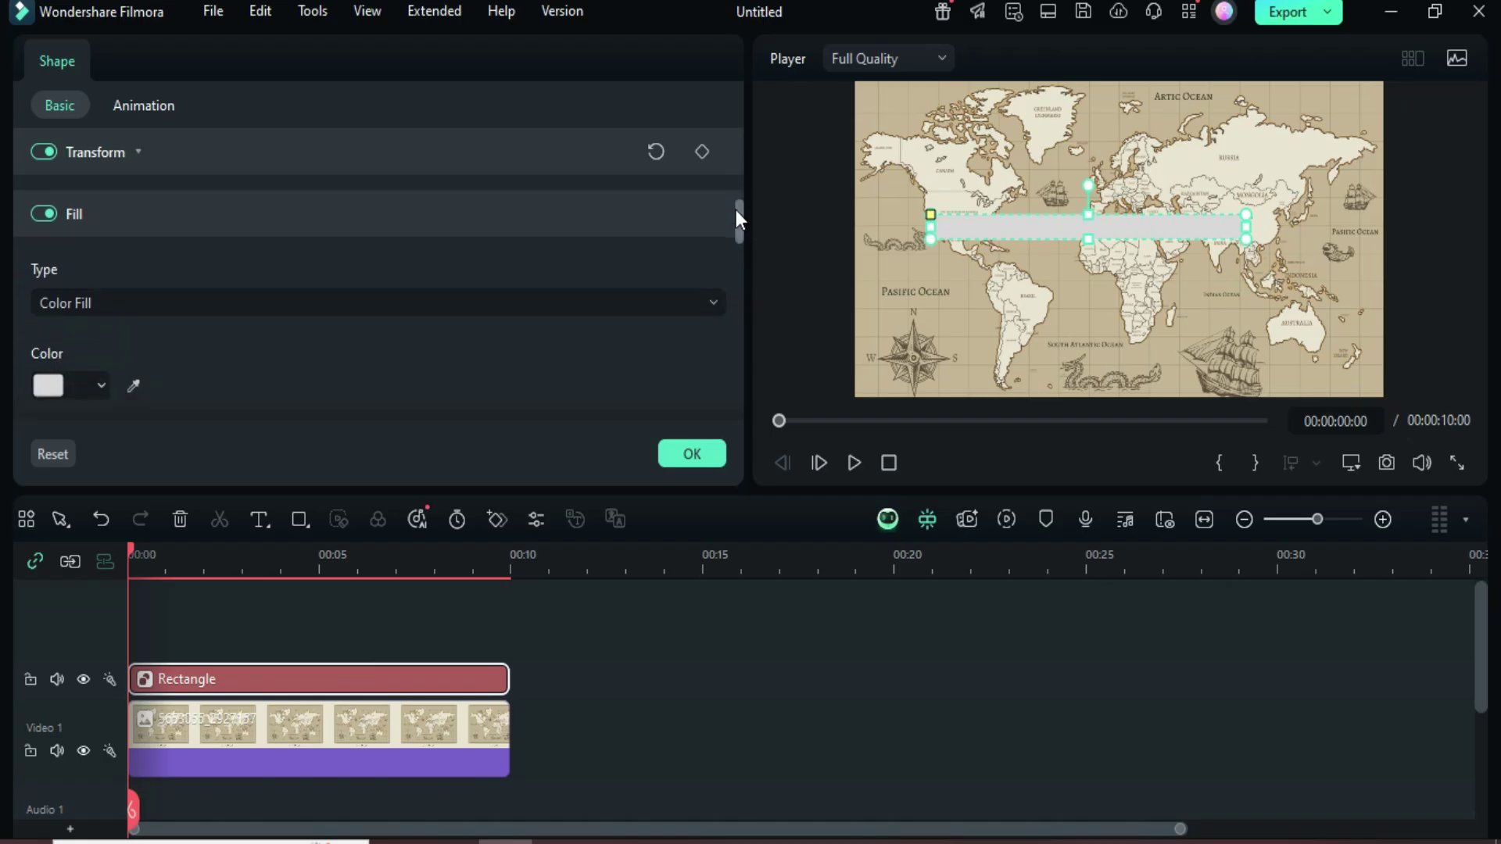
{"action": "left_click", "coordinate": [94, 388]}
{"action": "left_click", "coordinate": [70, 589]}
{"action": "left_click_drag", "start_coordinate": [741, 223], "coordinate": [734, 382]}
{"action": "left_click", "coordinate": [38, 247]}
Step: Enable the rectangle's drop shadow with distance 2, blur 6 and opacity 100
{"action": "left_click", "coordinate": [45, 217]}
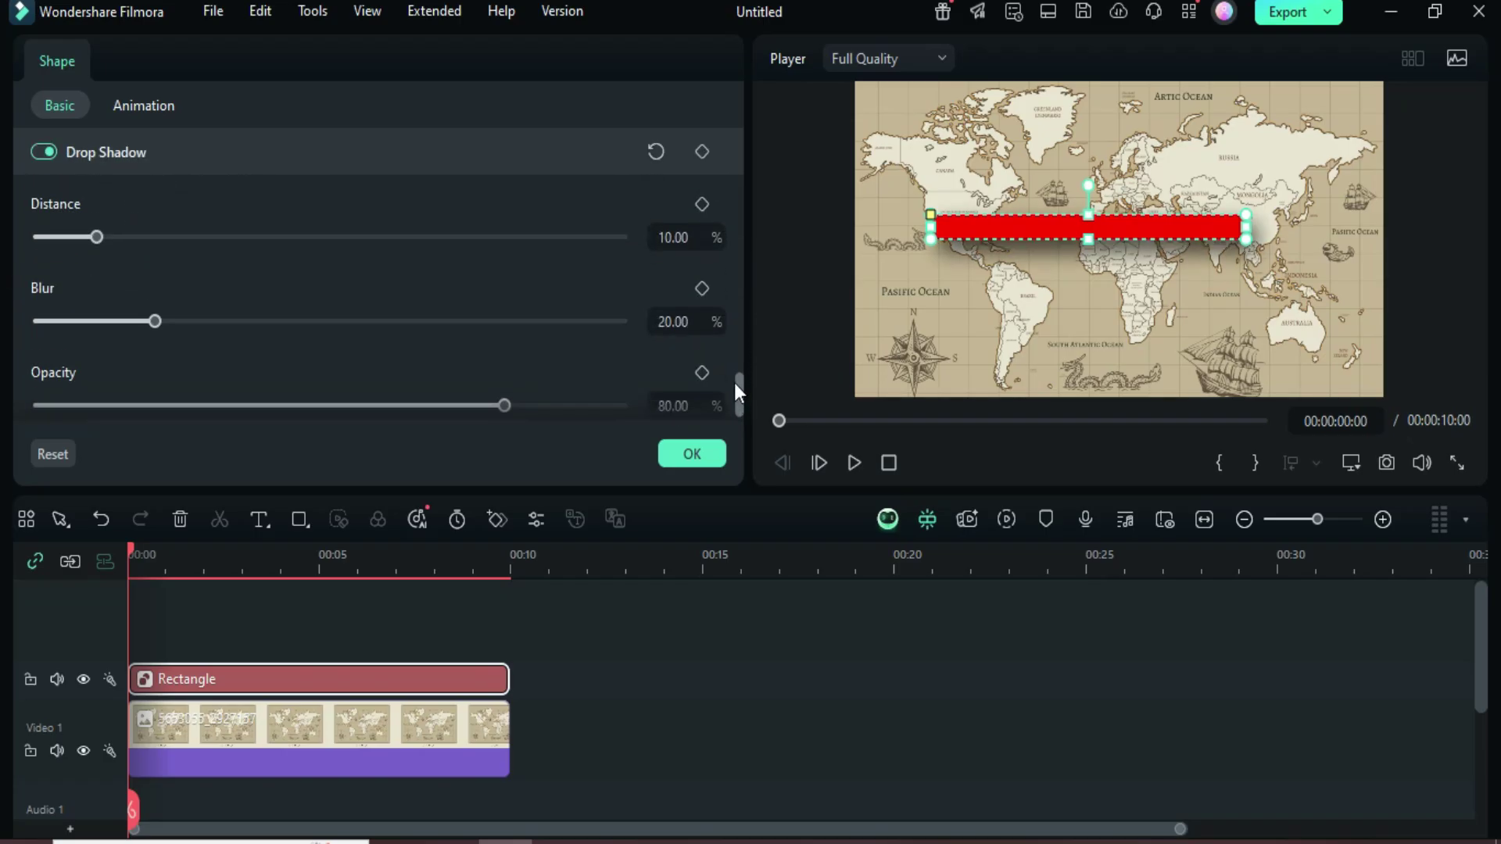
{"action": "double_click", "coordinate": [675, 223]}
{"action": "type", "text": "2"}
{"action": "key", "text": "Return"}
{"action": "double_click", "coordinate": [674, 306]}
{"action": "type", "text": "6"}
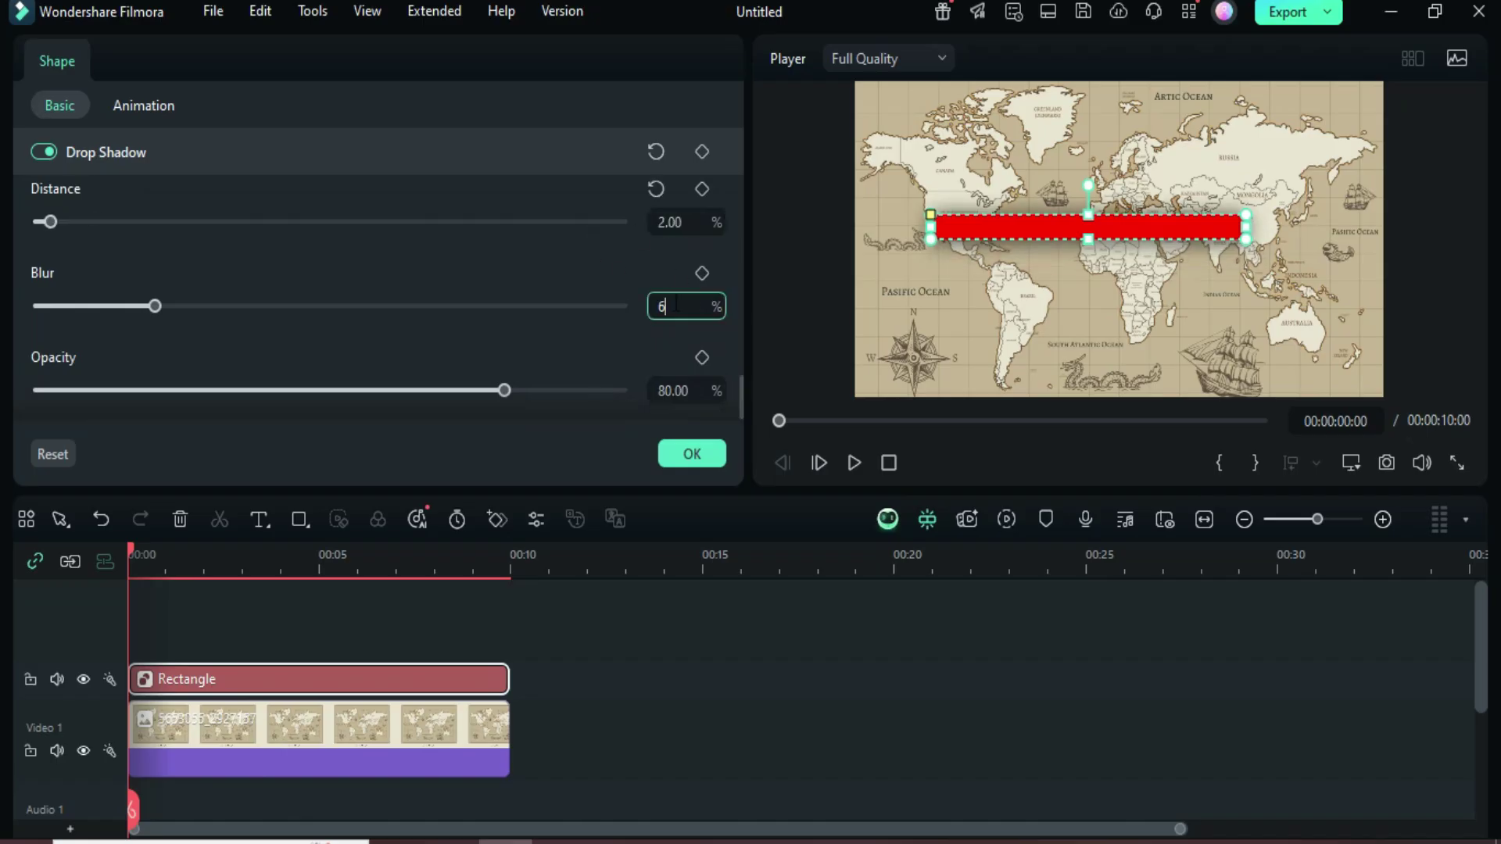
{"action": "key", "text": "Return"}
{"action": "double_click", "coordinate": [674, 391]}
{"action": "type", "text": "00"}
{"action": "key", "text": "Return"}
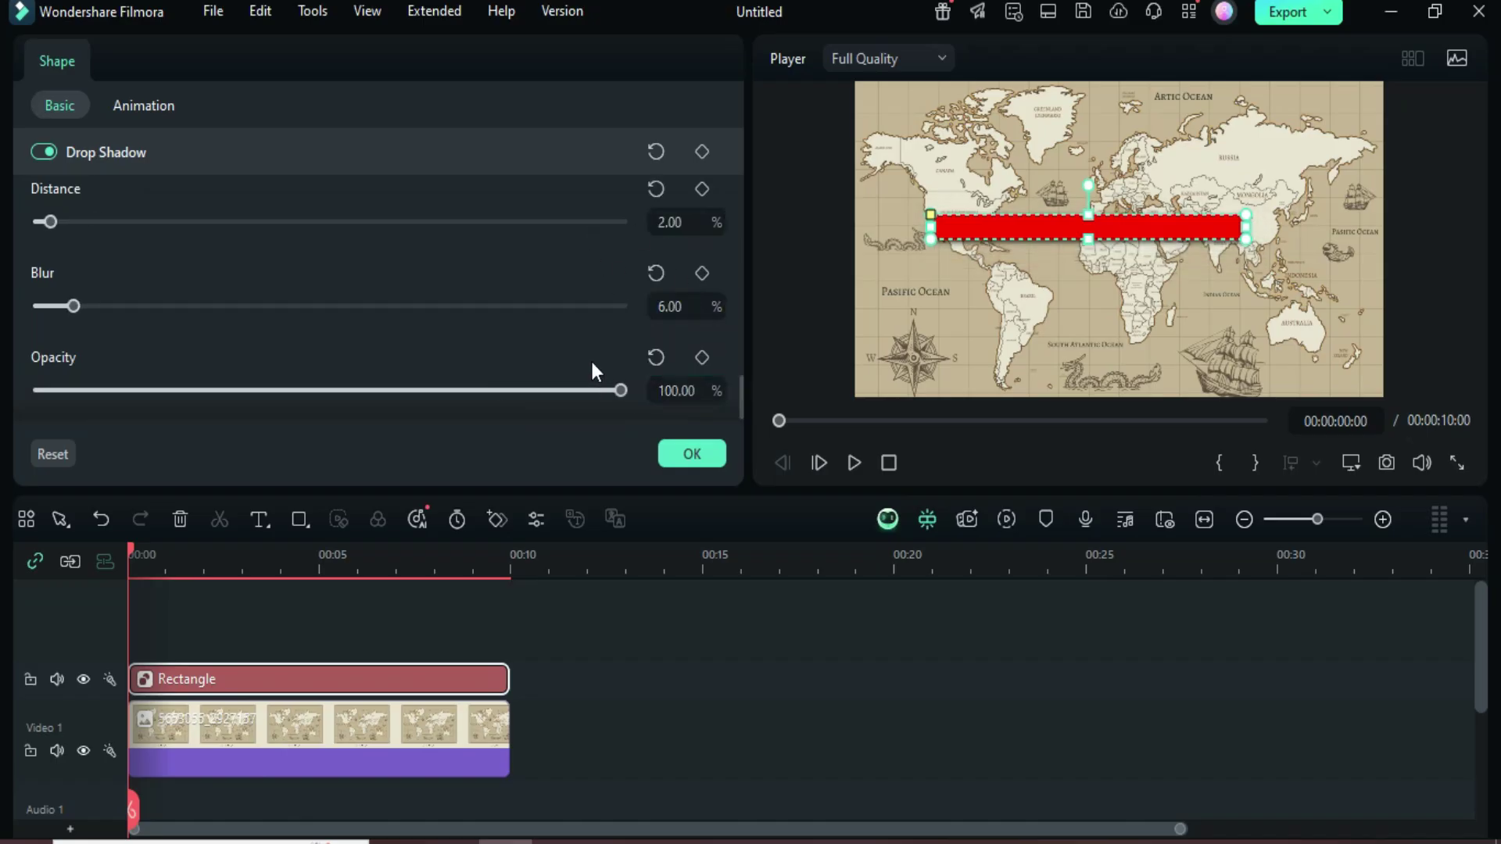
{"action": "left_click", "coordinate": [136, 548]}
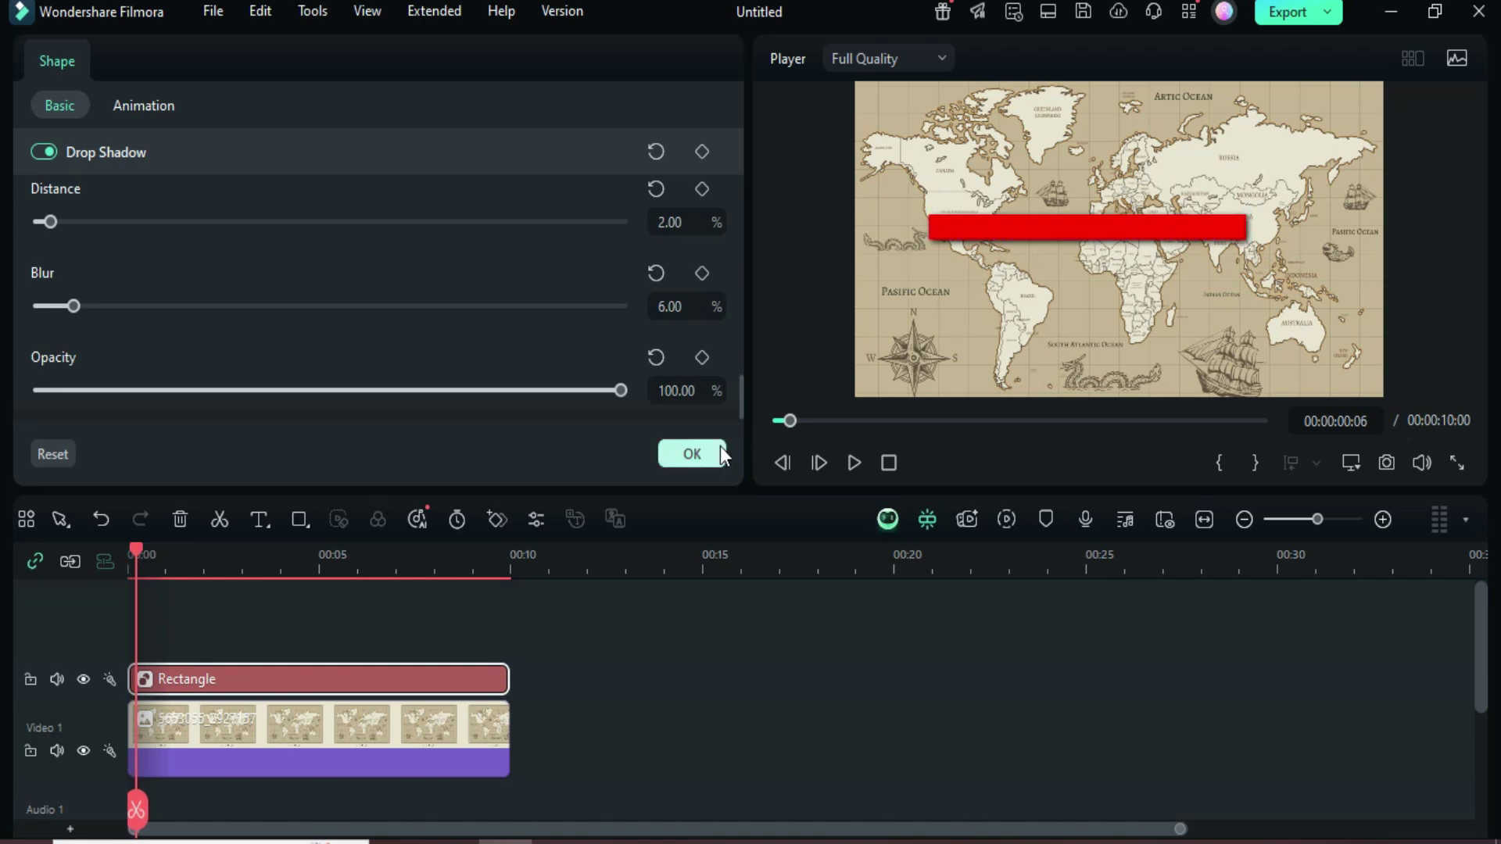
Step: Rotate and resize the red bar so it slants from South America to northern Asia
{"action": "left_click", "coordinate": [692, 454]}
{"action": "left_click", "coordinate": [1101, 216]}
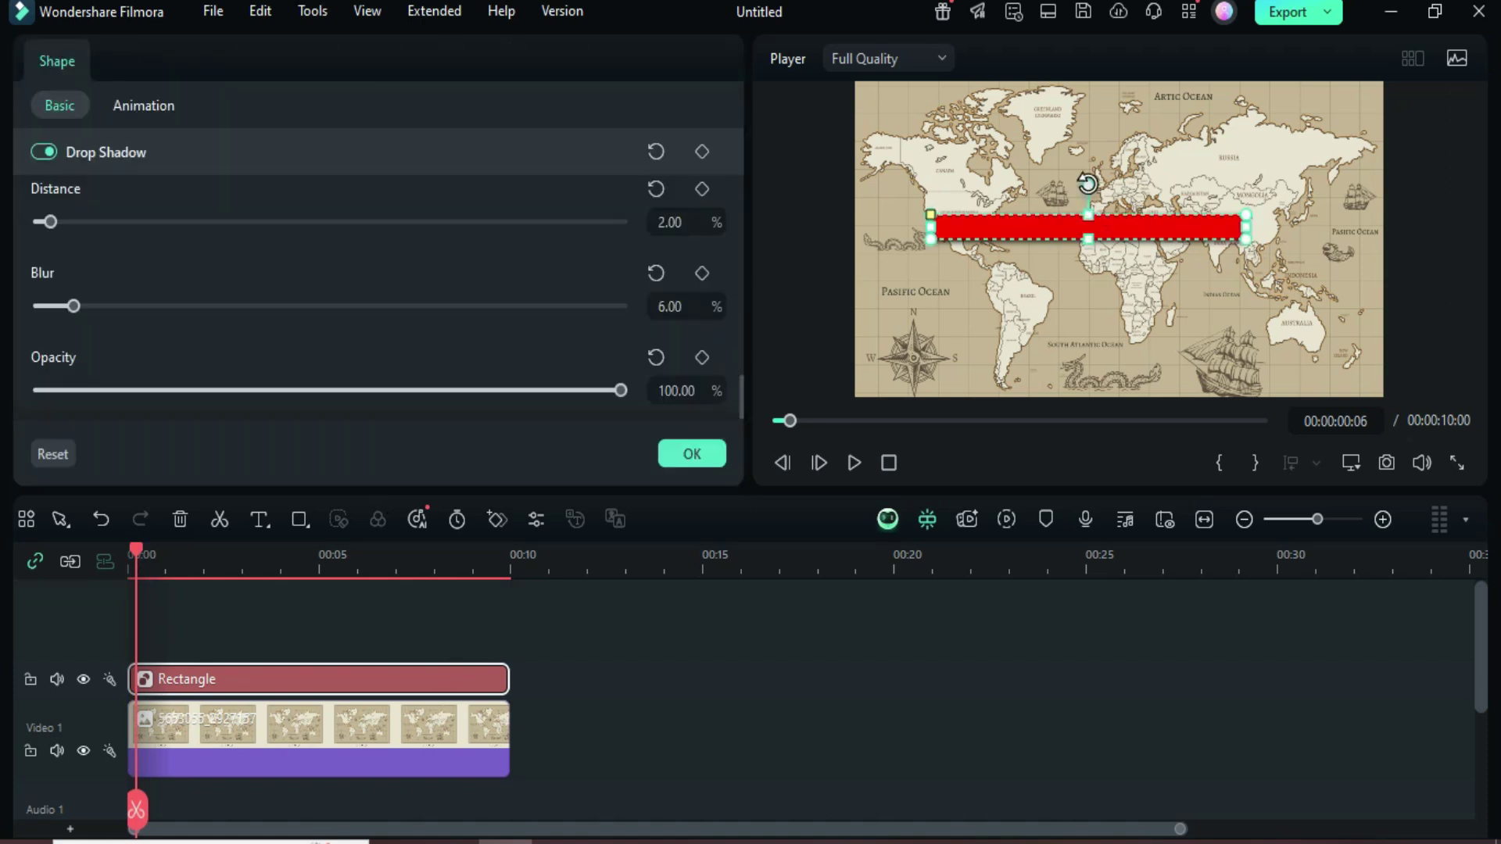
{"action": "mouse_move", "coordinate": [1089, 184]}
{"action": "left_mouse_down"}
{"action": "mouse_move", "coordinate": [950, 305]}
{"action": "mouse_move", "coordinate": [967, 296]}
{"action": "left_mouse_up"}
{"action": "left_click_drag", "start_coordinate": [1093, 213], "coordinate": [1216, 164]}
{"action": "left_click_drag", "start_coordinate": [1102, 197], "coordinate": [1099, 193]}
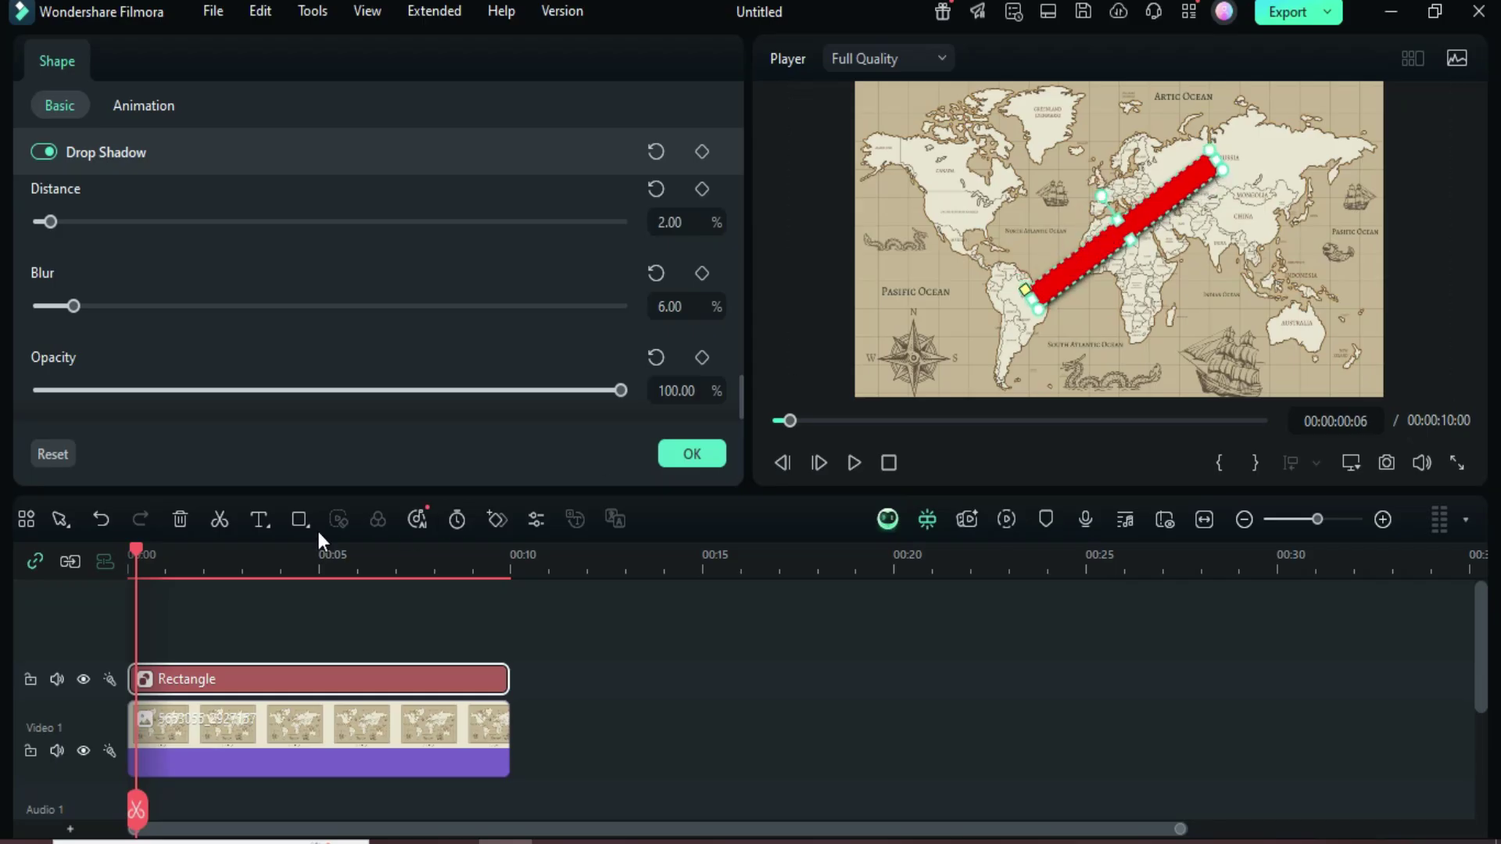
{"action": "left_click_drag", "start_coordinate": [737, 386], "coordinate": [740, 111]}
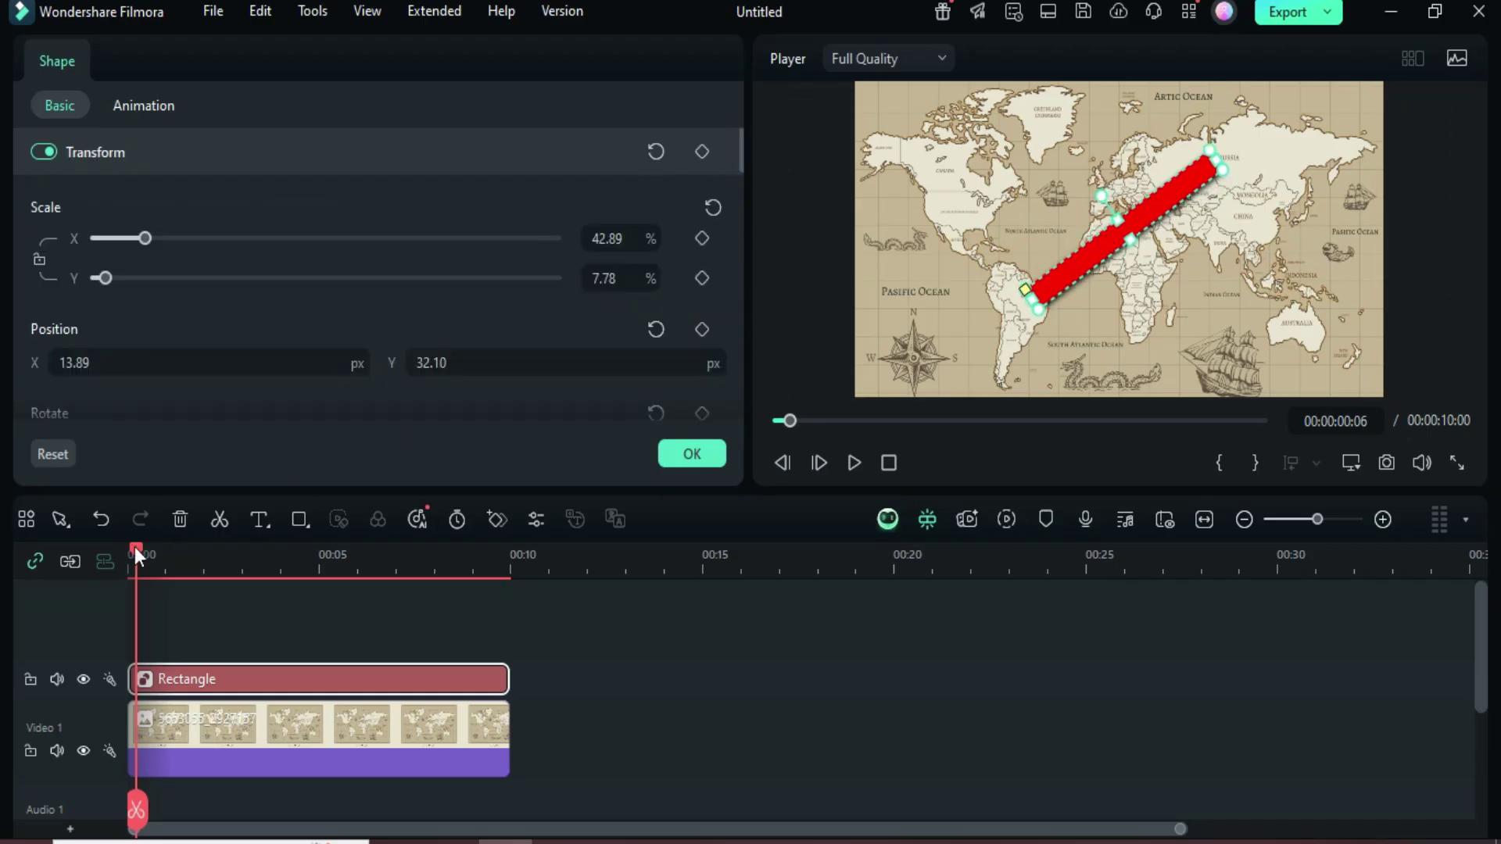
{"action": "left_click_drag", "start_coordinate": [134, 549], "coordinate": [506, 568]}
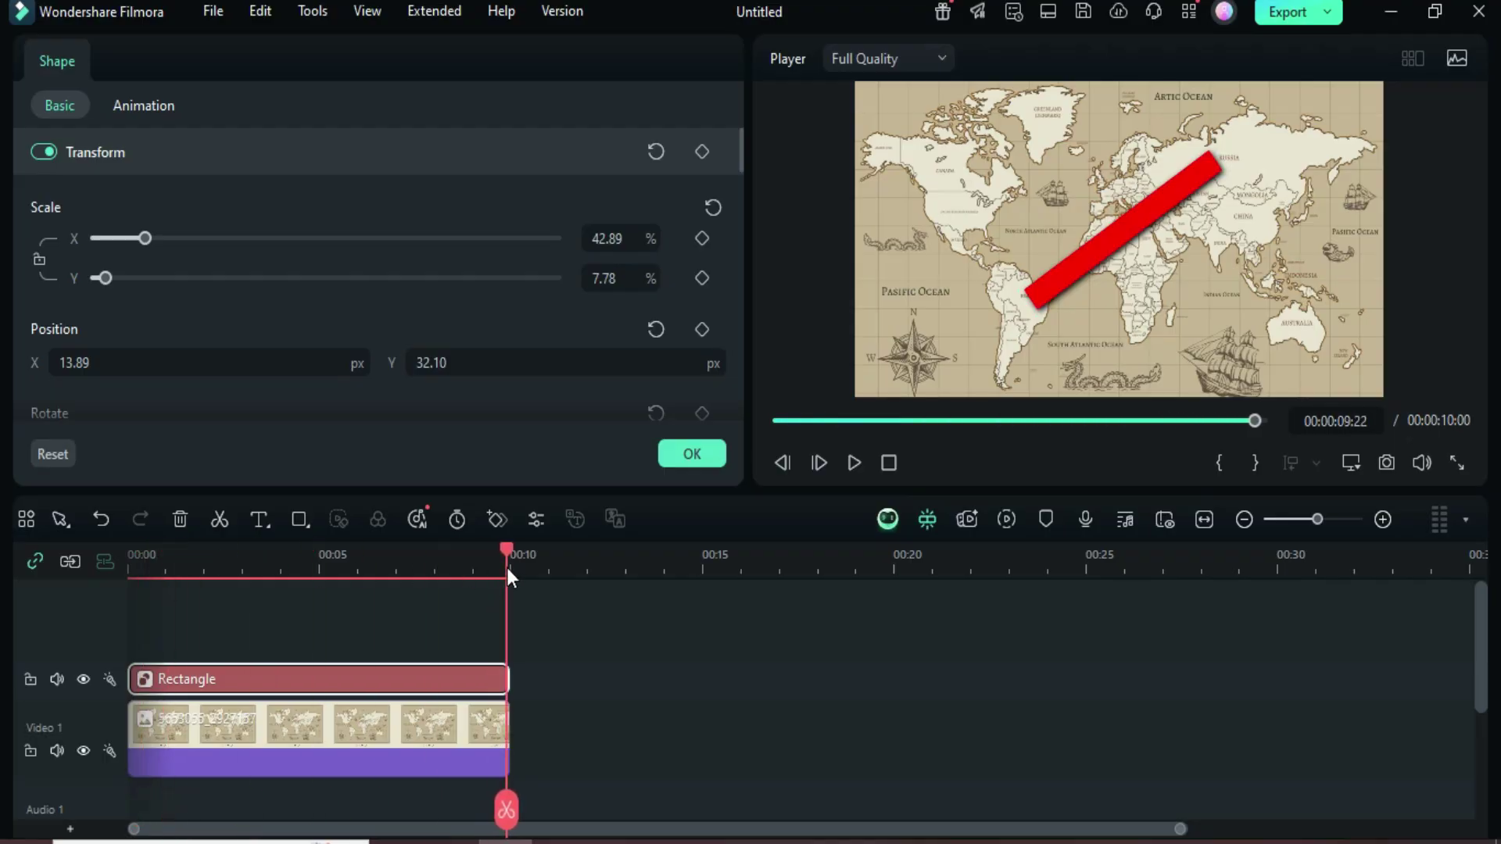
Step: Keyframe the line at full size at the end and shrunk near Russia at 00:00, then play
{"action": "left_click", "coordinate": [701, 240]}
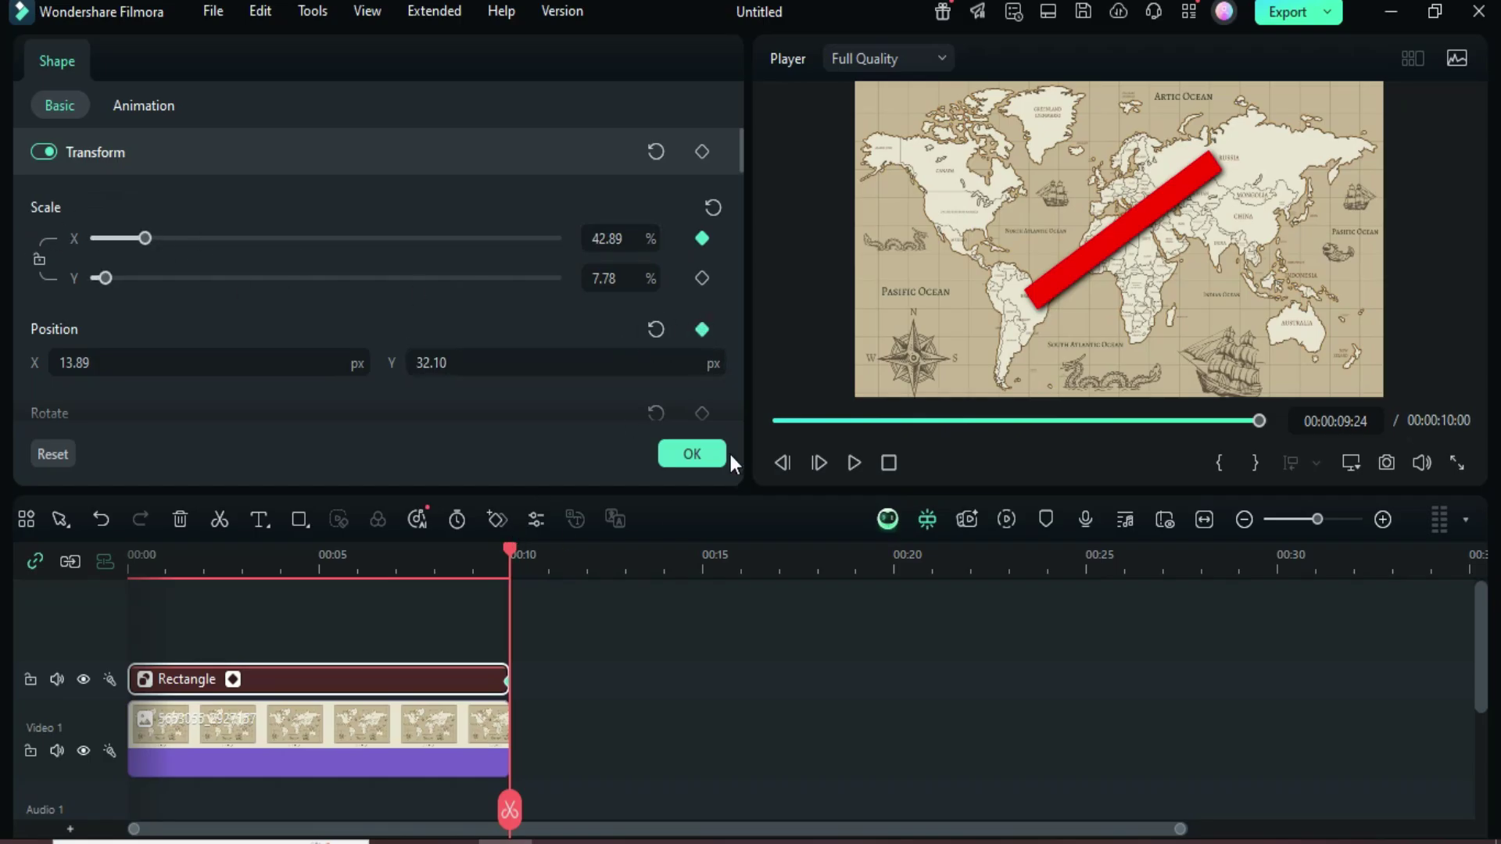
{"action": "left_click", "coordinate": [774, 419]}
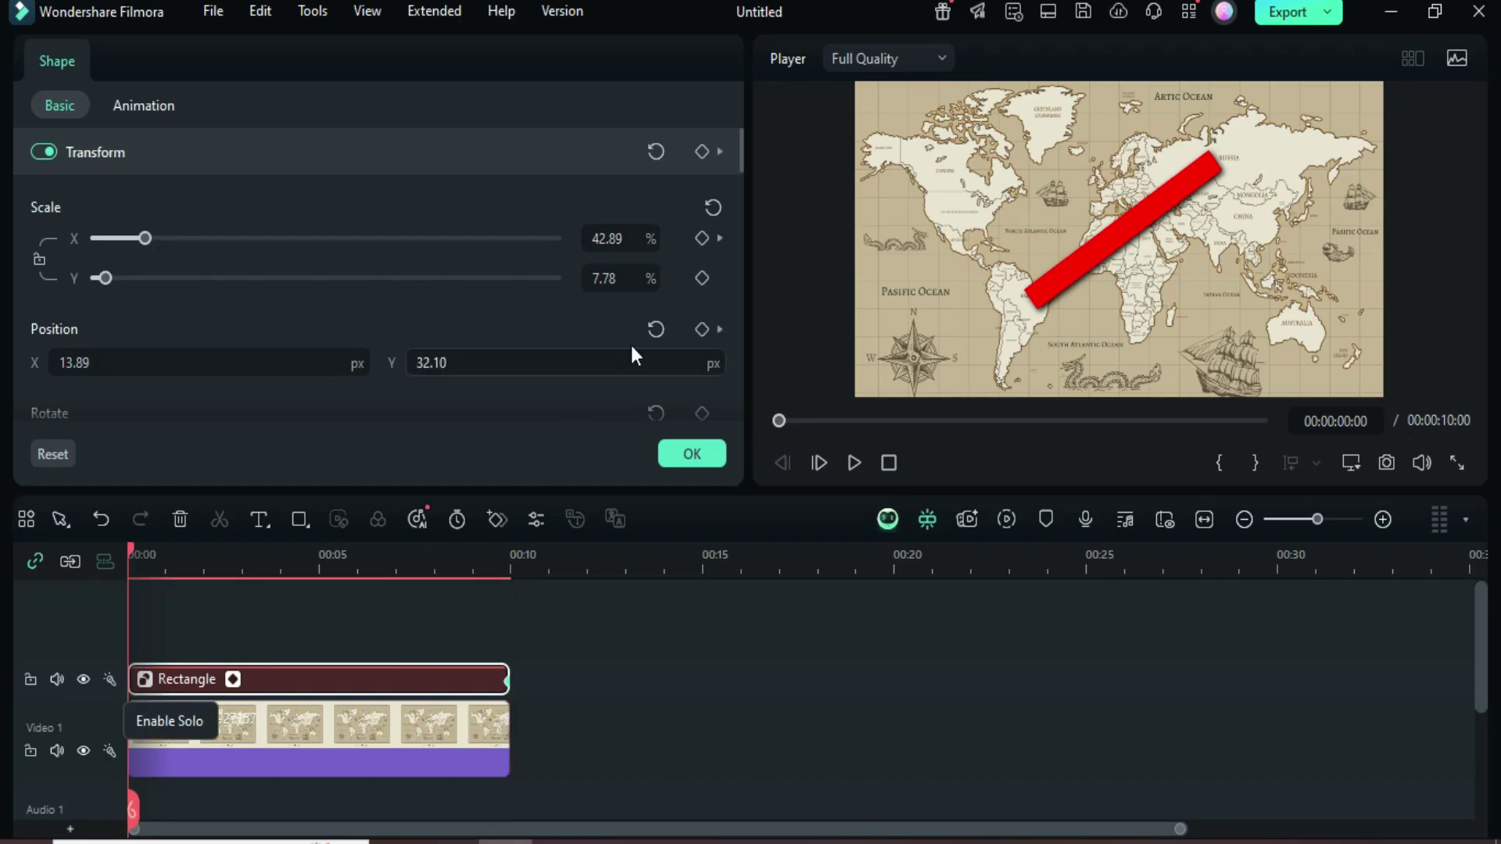
{"action": "left_click", "coordinate": [701, 238]}
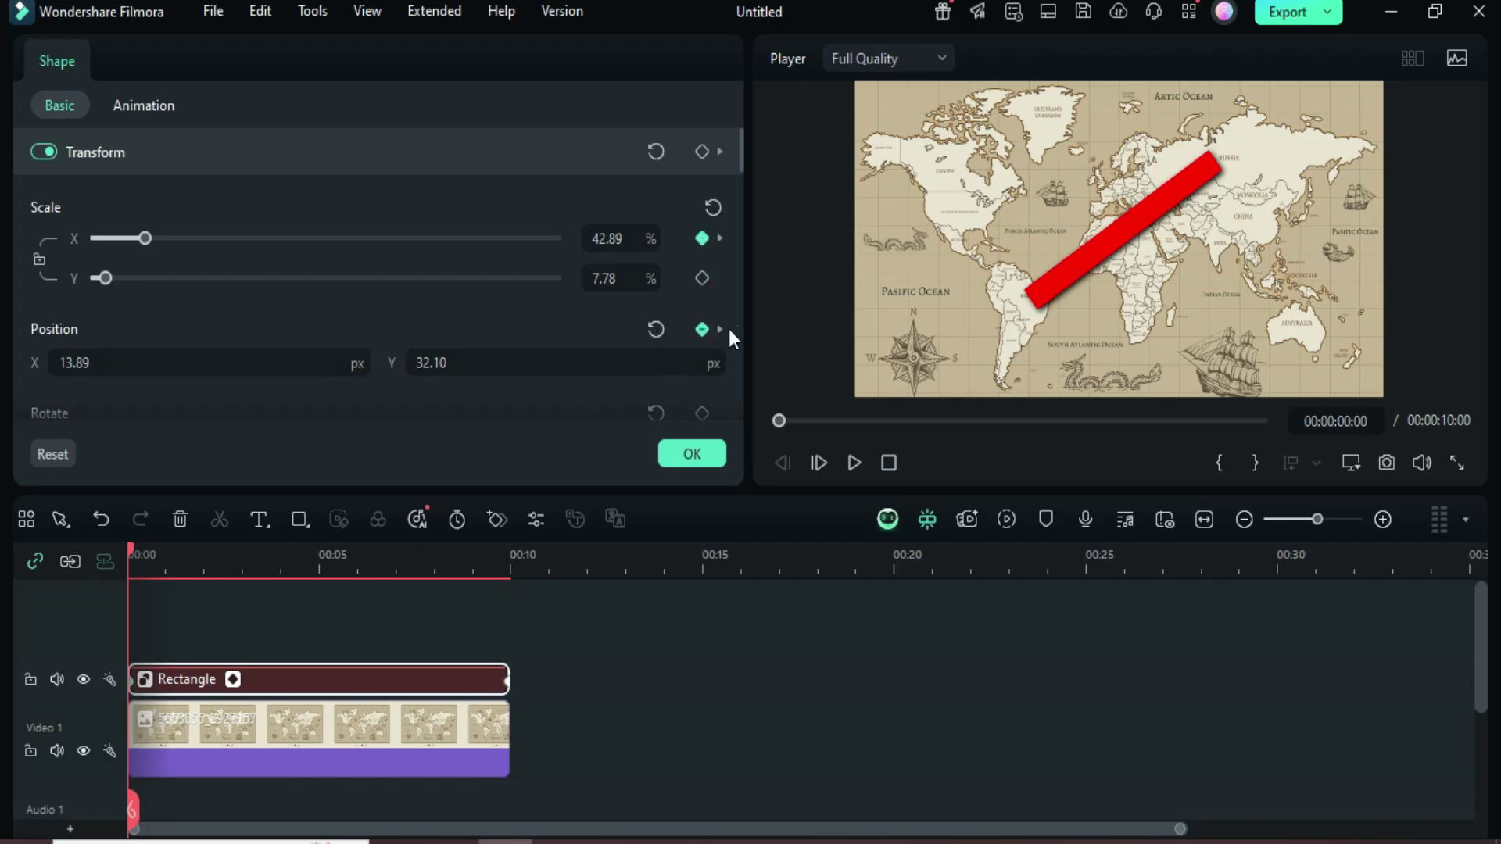
{"action": "left_click", "coordinate": [1042, 278]}
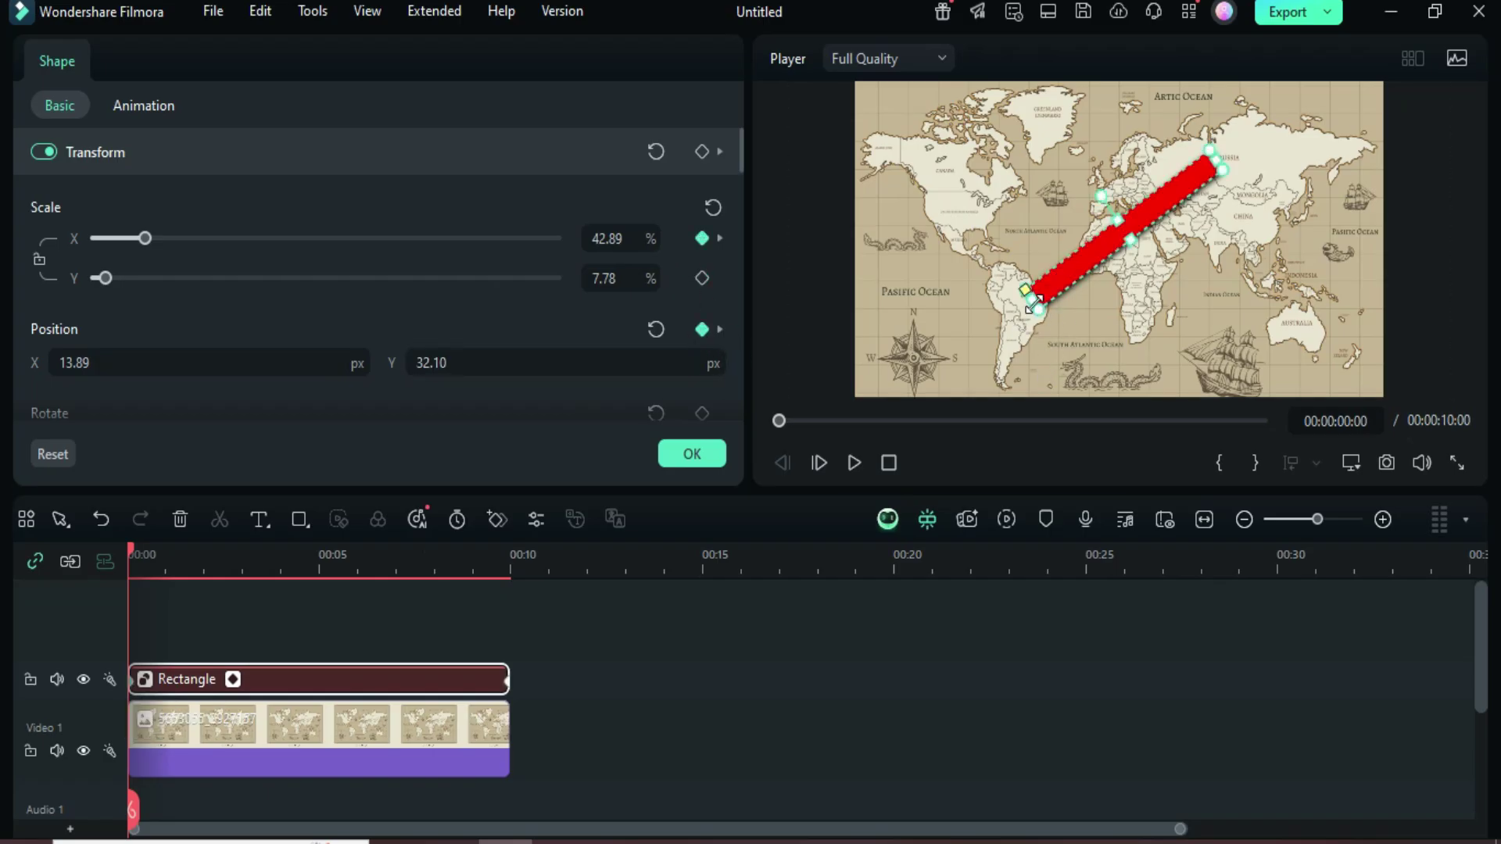
{"action": "left_click_drag", "start_coordinate": [1033, 296], "coordinate": [1221, 167]}
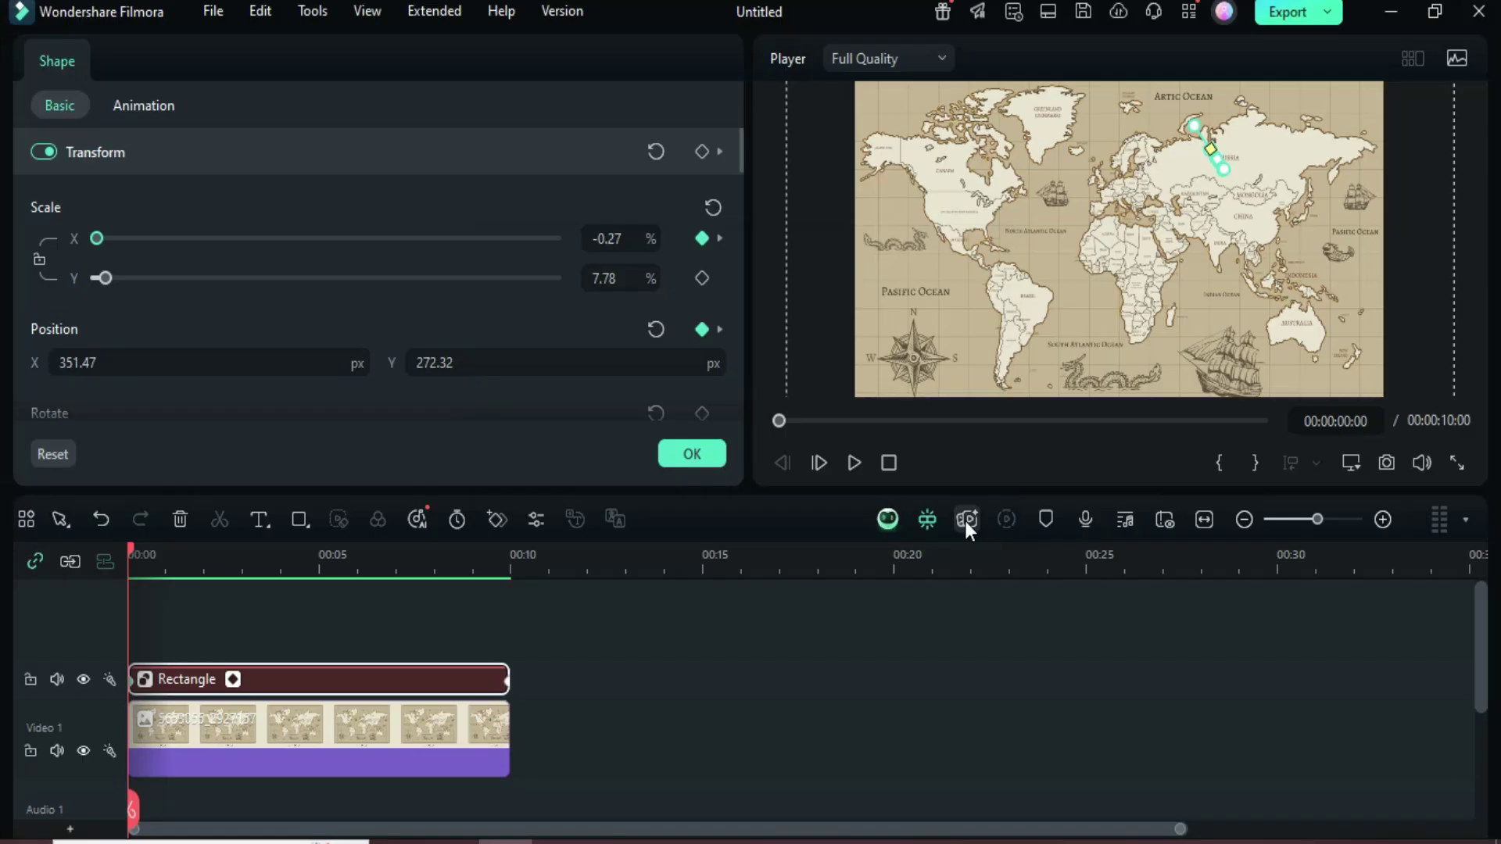
{"action": "left_click", "coordinate": [854, 462]}
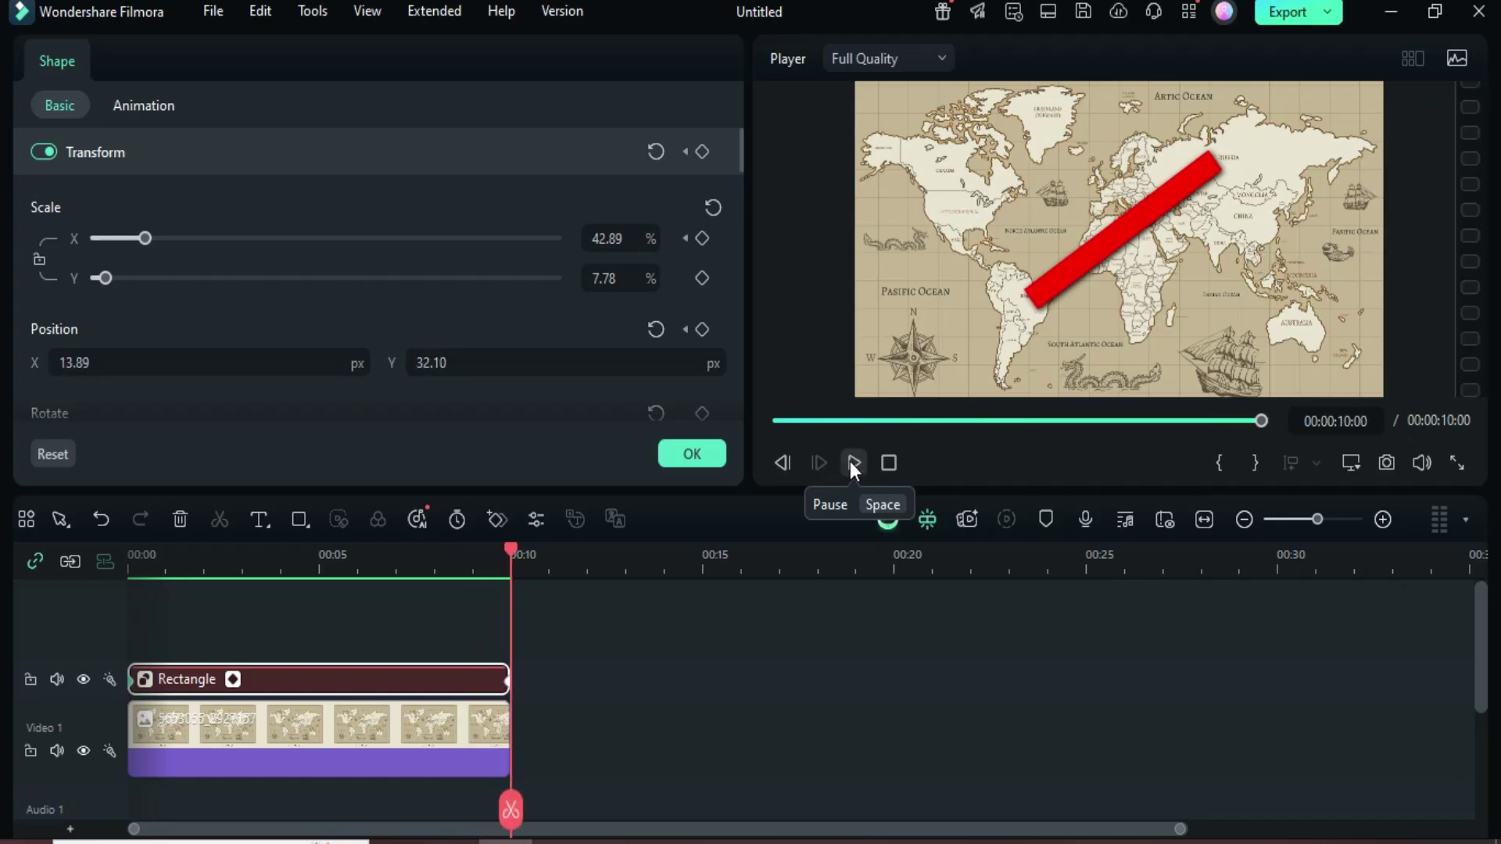
Step: At 5 seconds set the rectangle's Scale Y to 1.93%, then replay from the start
{"action": "left_click", "coordinate": [780, 420]}
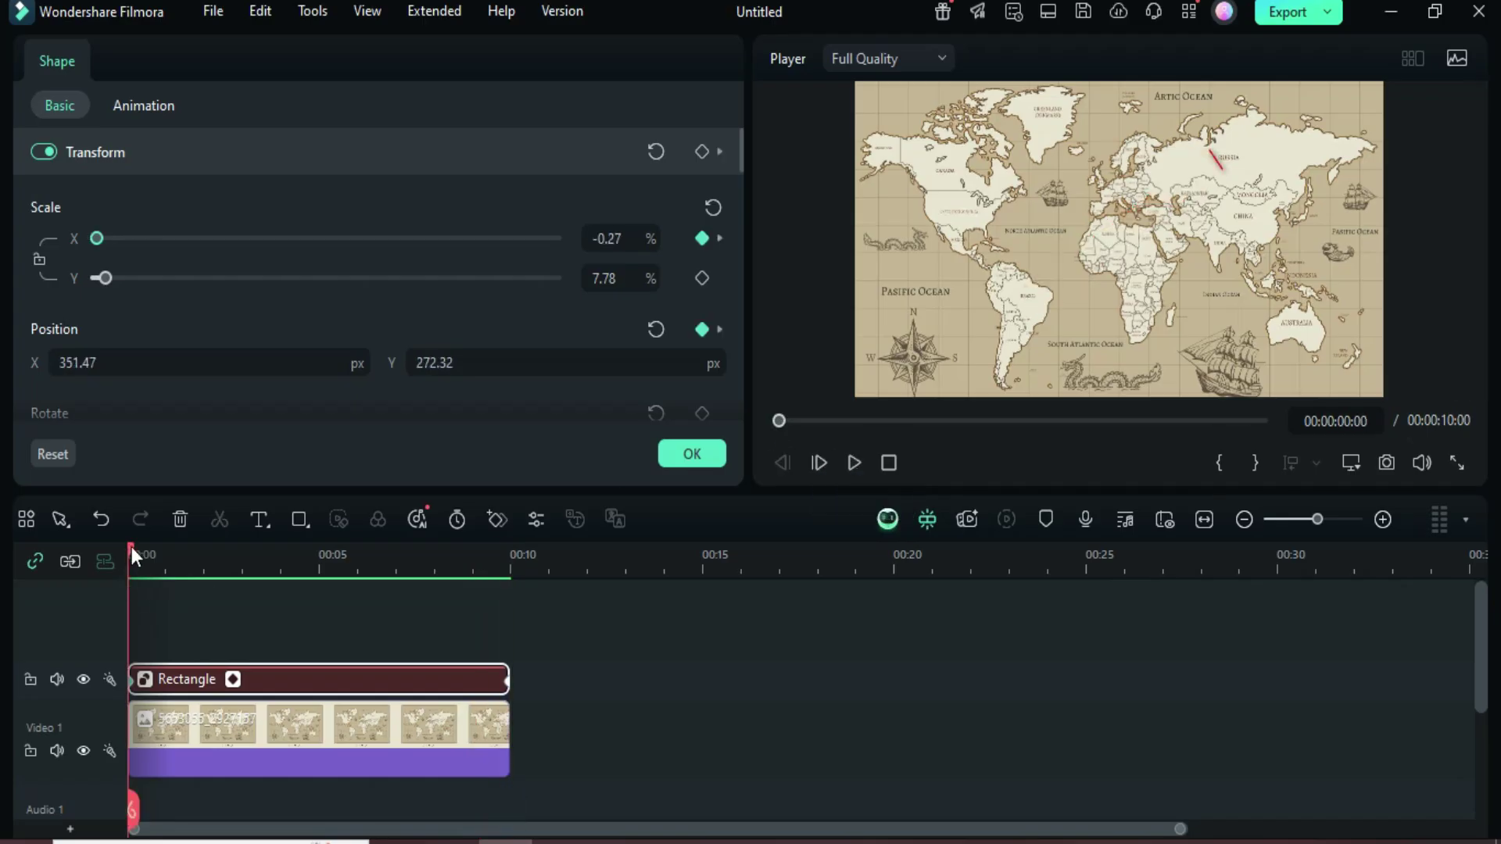
{"action": "left_click_drag", "start_coordinate": [128, 549], "coordinate": [324, 555]}
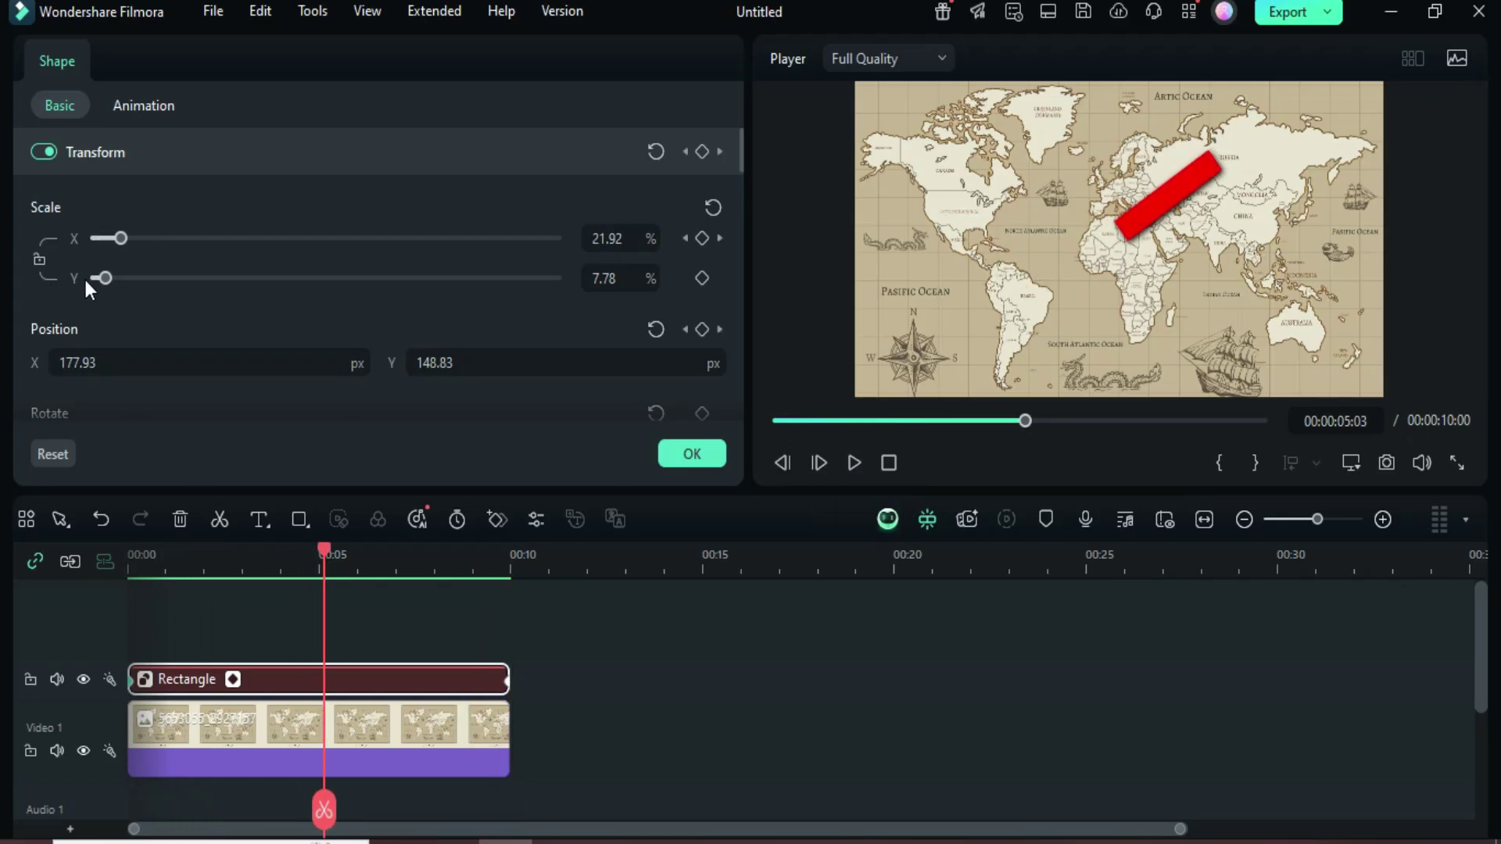
{"action": "left_click", "coordinate": [608, 287]}
{"action": "type", "text": "3"}
{"action": "key", "text": "Return"}
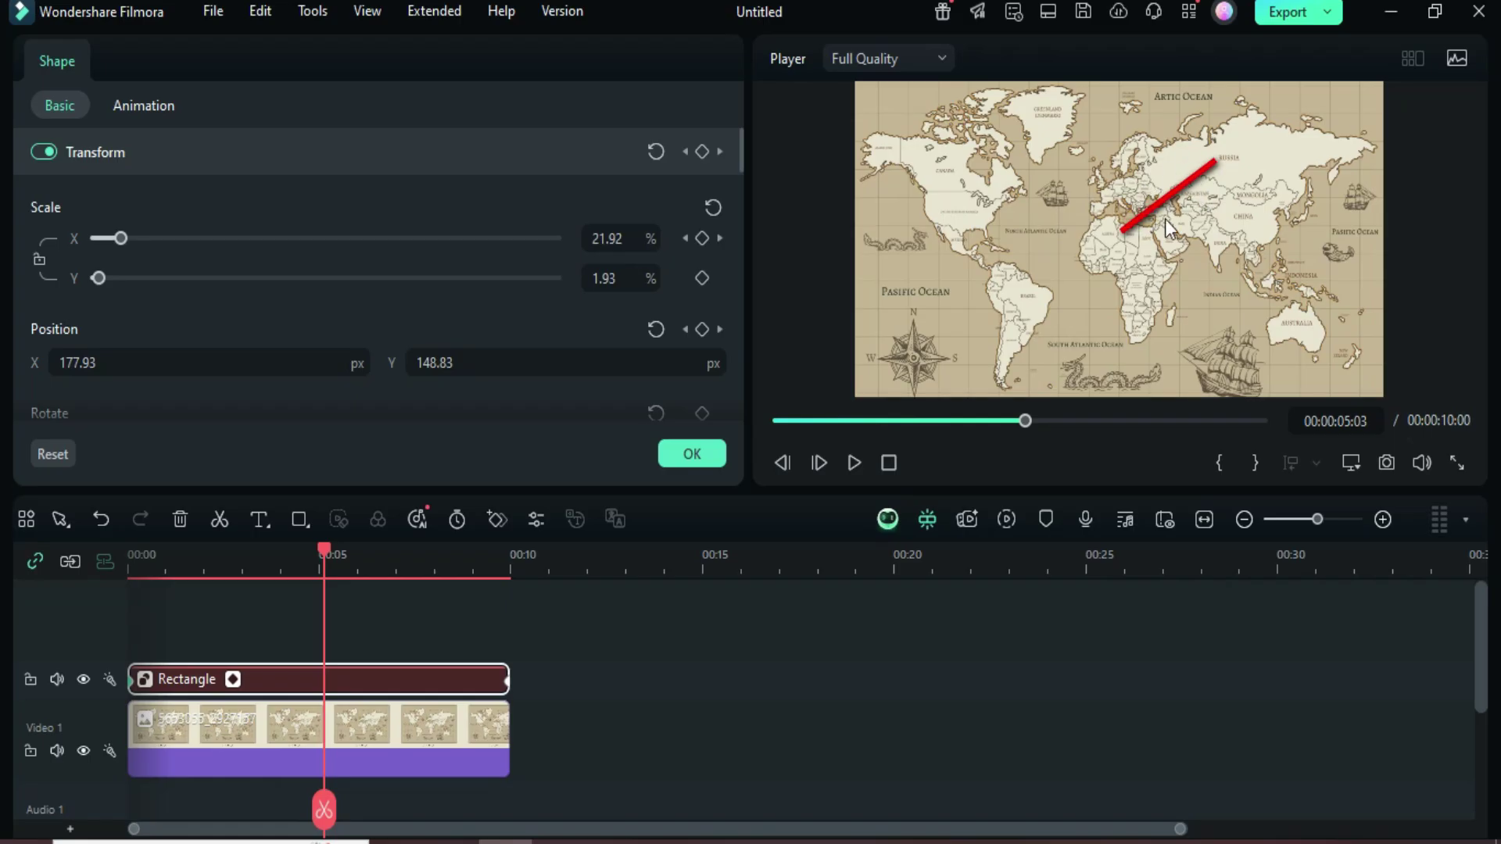
{"action": "left_click", "coordinate": [778, 420]}
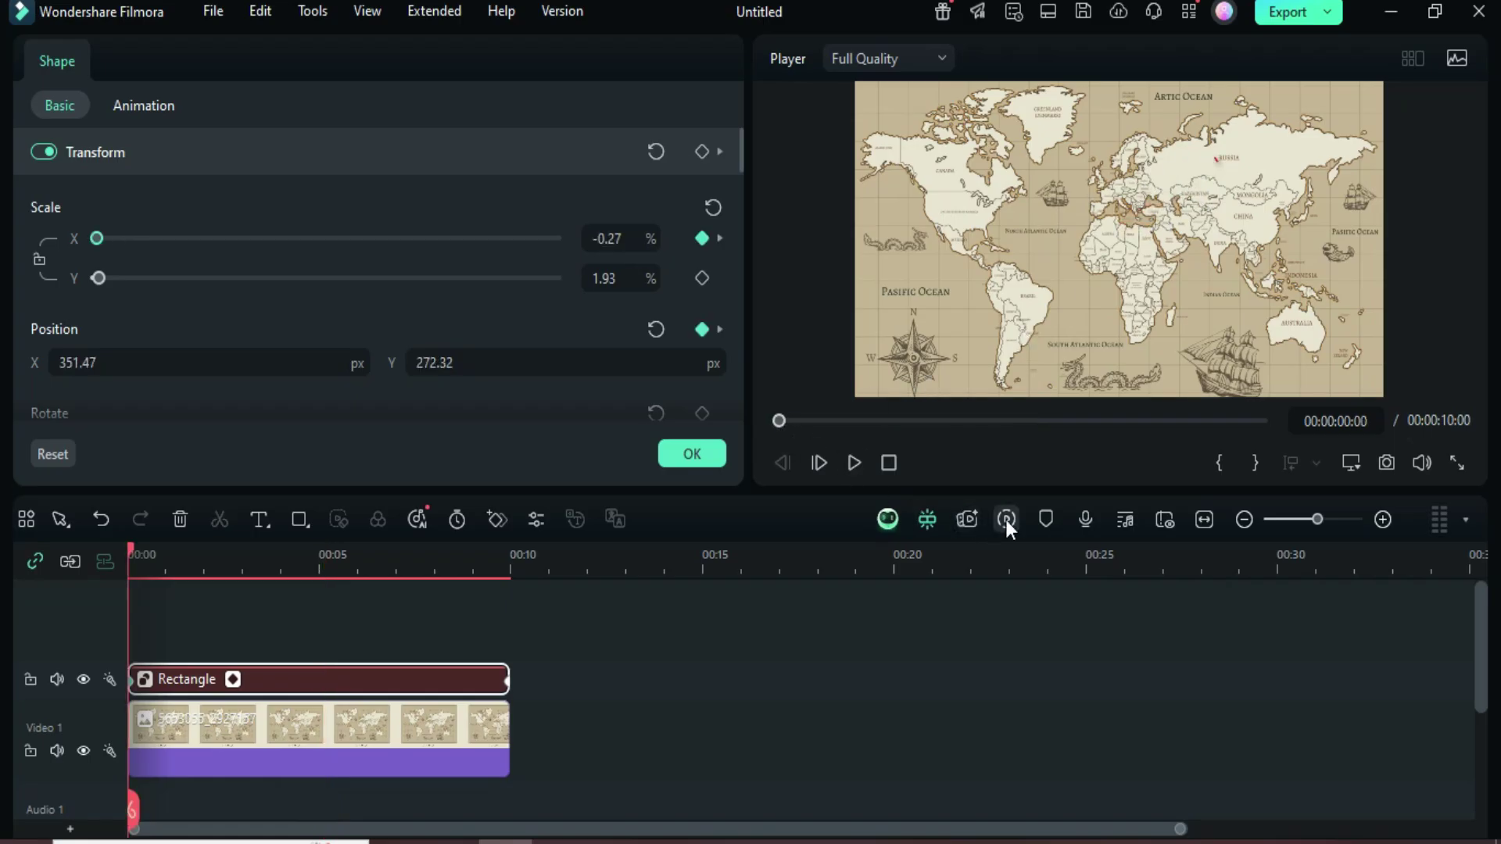
{"action": "left_click", "coordinate": [856, 459]}
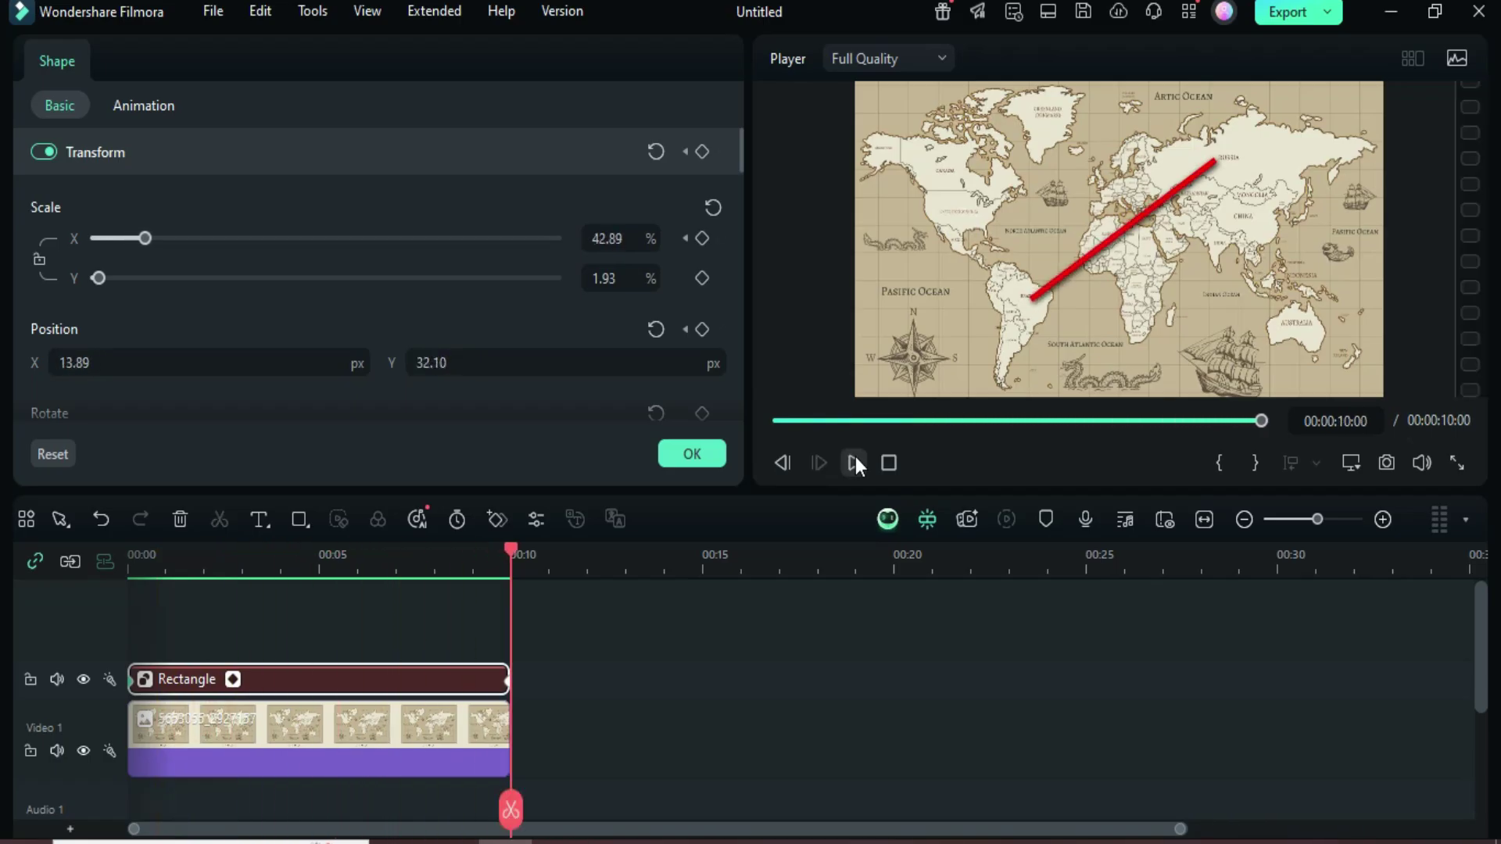
Step: Add the plain airplane sticker on a new track, lasting 10 seconds
{"action": "key", "text": "Home"}
{"action": "left_click", "coordinate": [692, 453]}
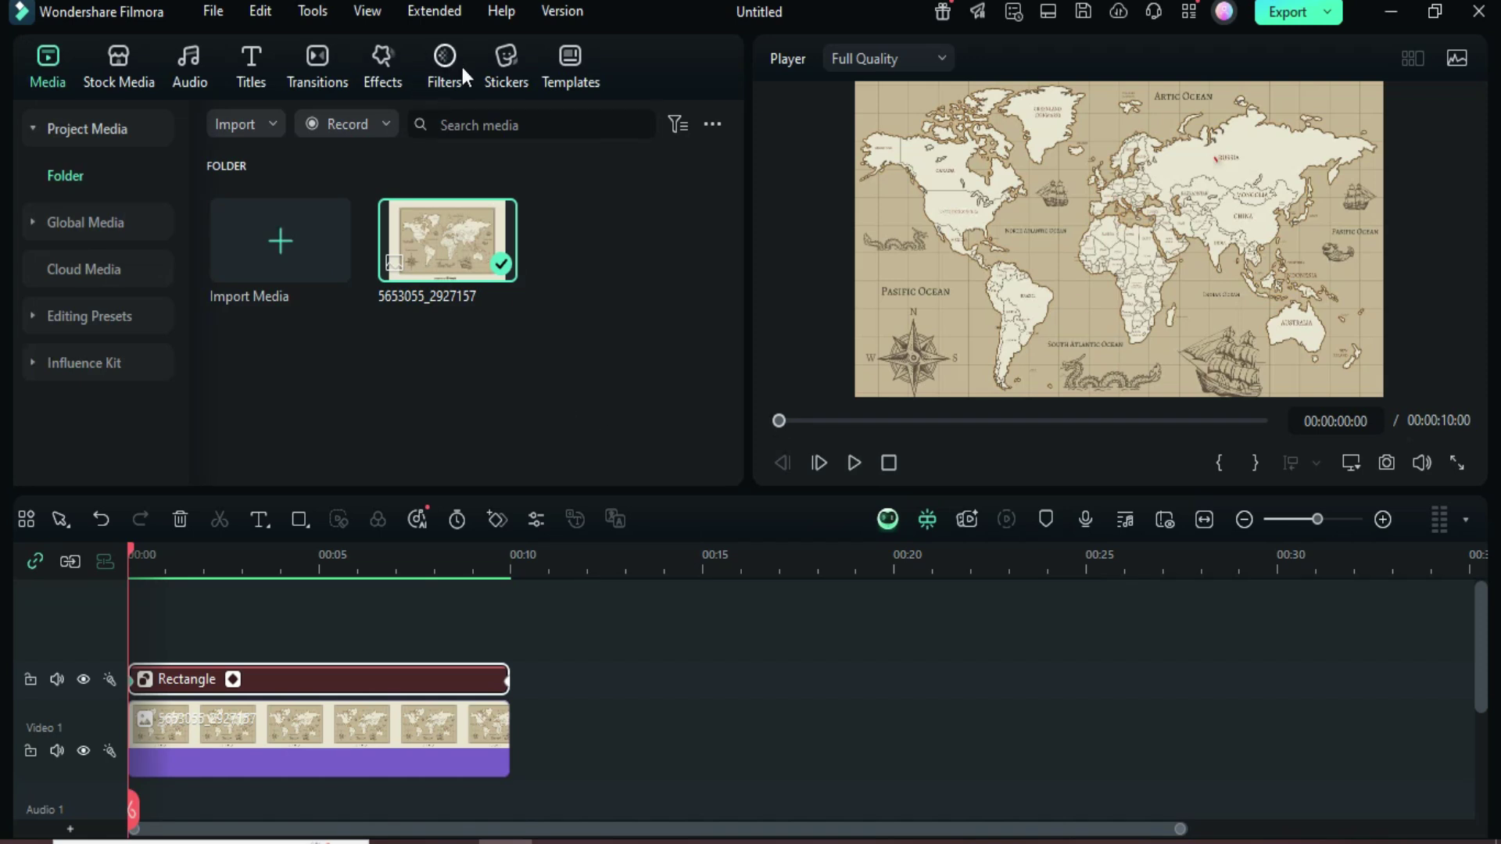
{"action": "left_click", "coordinate": [508, 65]}
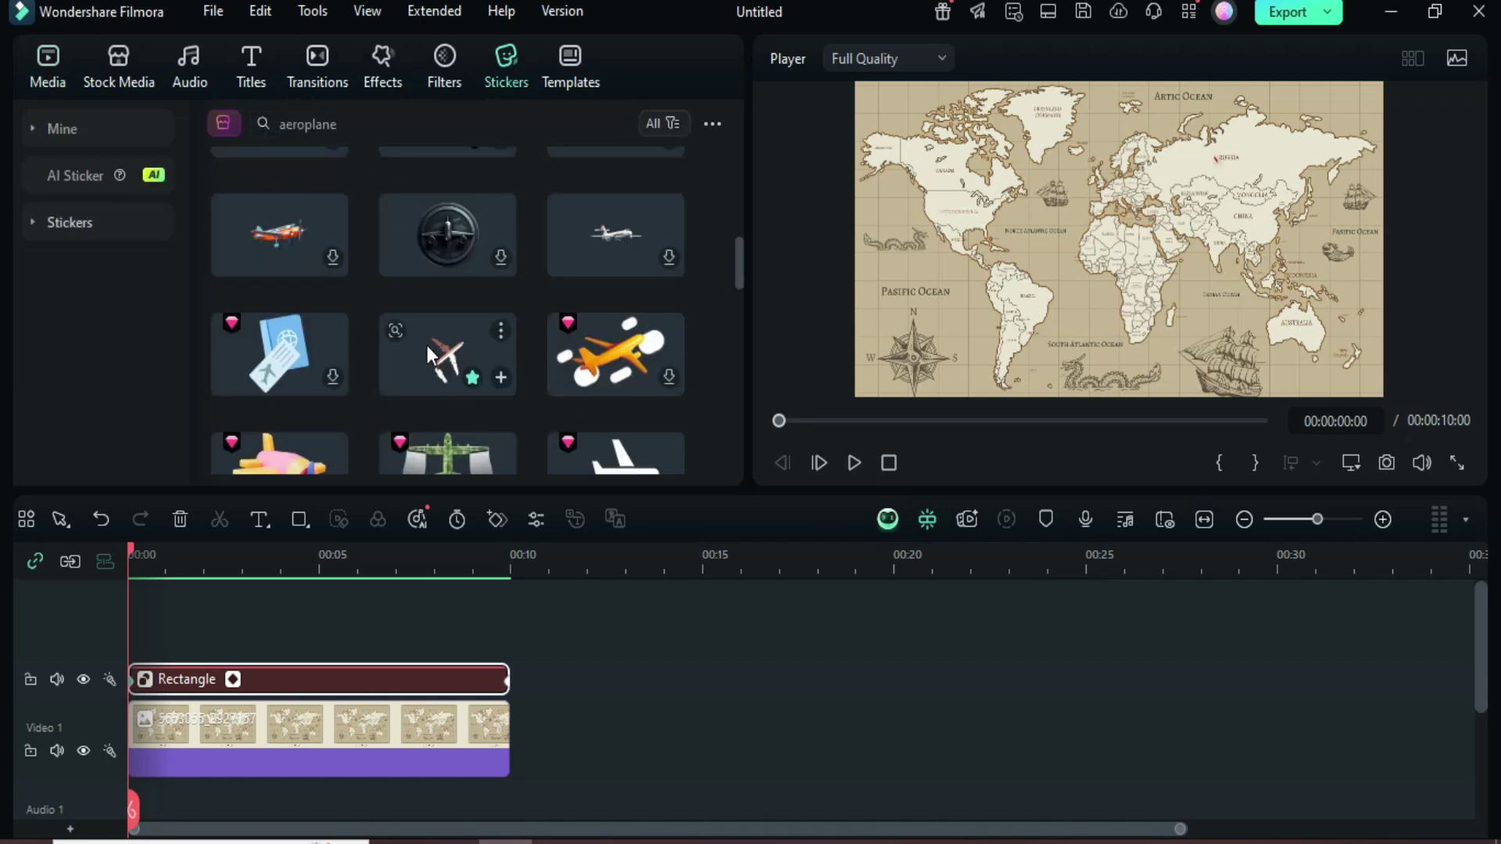
{"action": "left_click", "coordinate": [500, 333]}
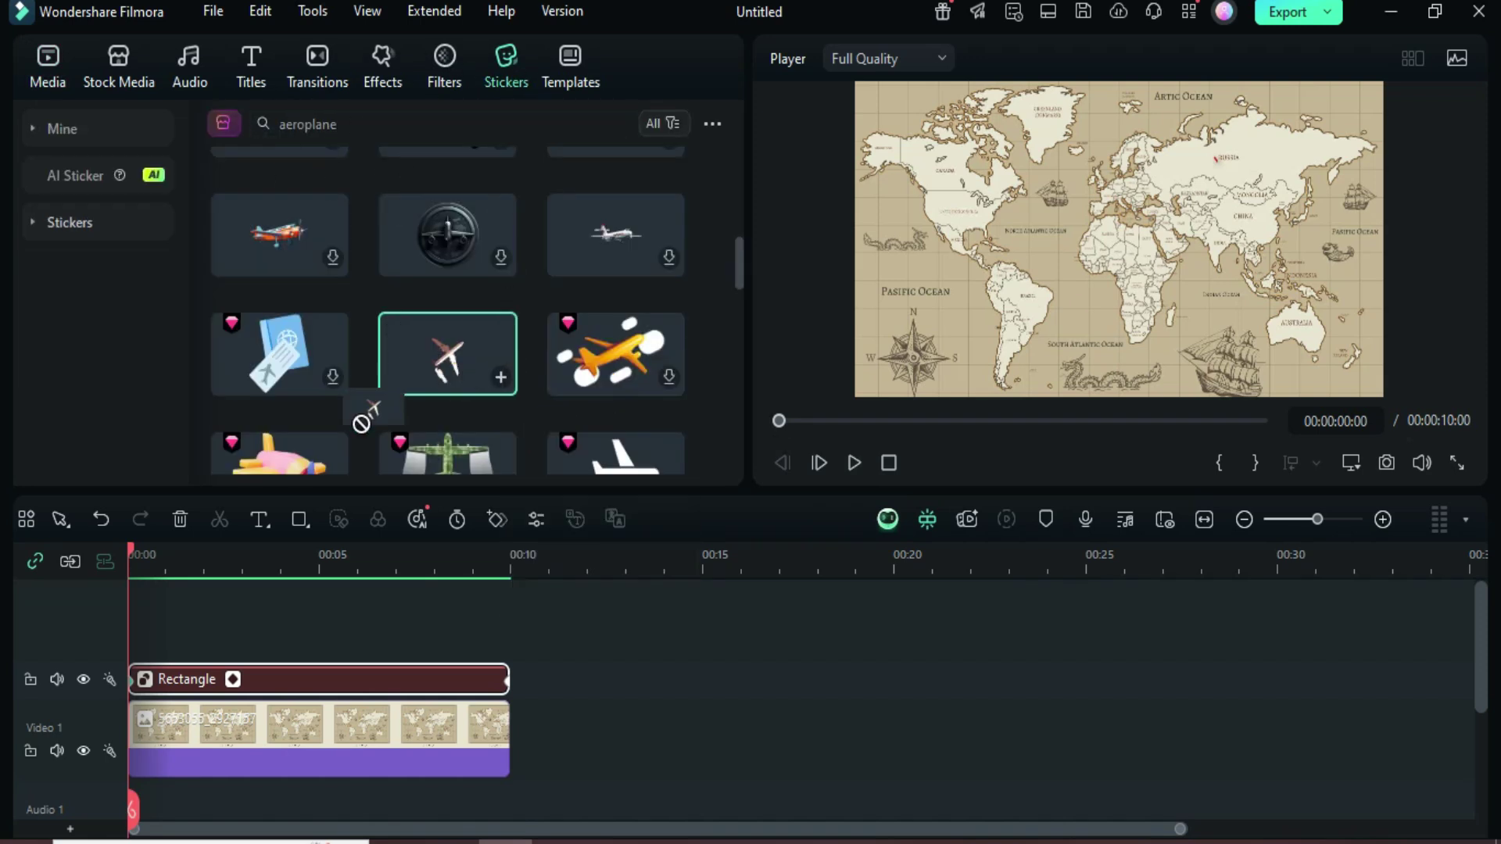
{"action": "left_click_drag", "start_coordinate": [447, 352], "coordinate": [152, 621]}
{"action": "left_click_drag", "start_coordinate": [317, 704], "coordinate": [510, 707]}
Step: Scale the airplane to 29% and rotate it to point along the route
{"action": "double_click", "coordinate": [354, 668]}
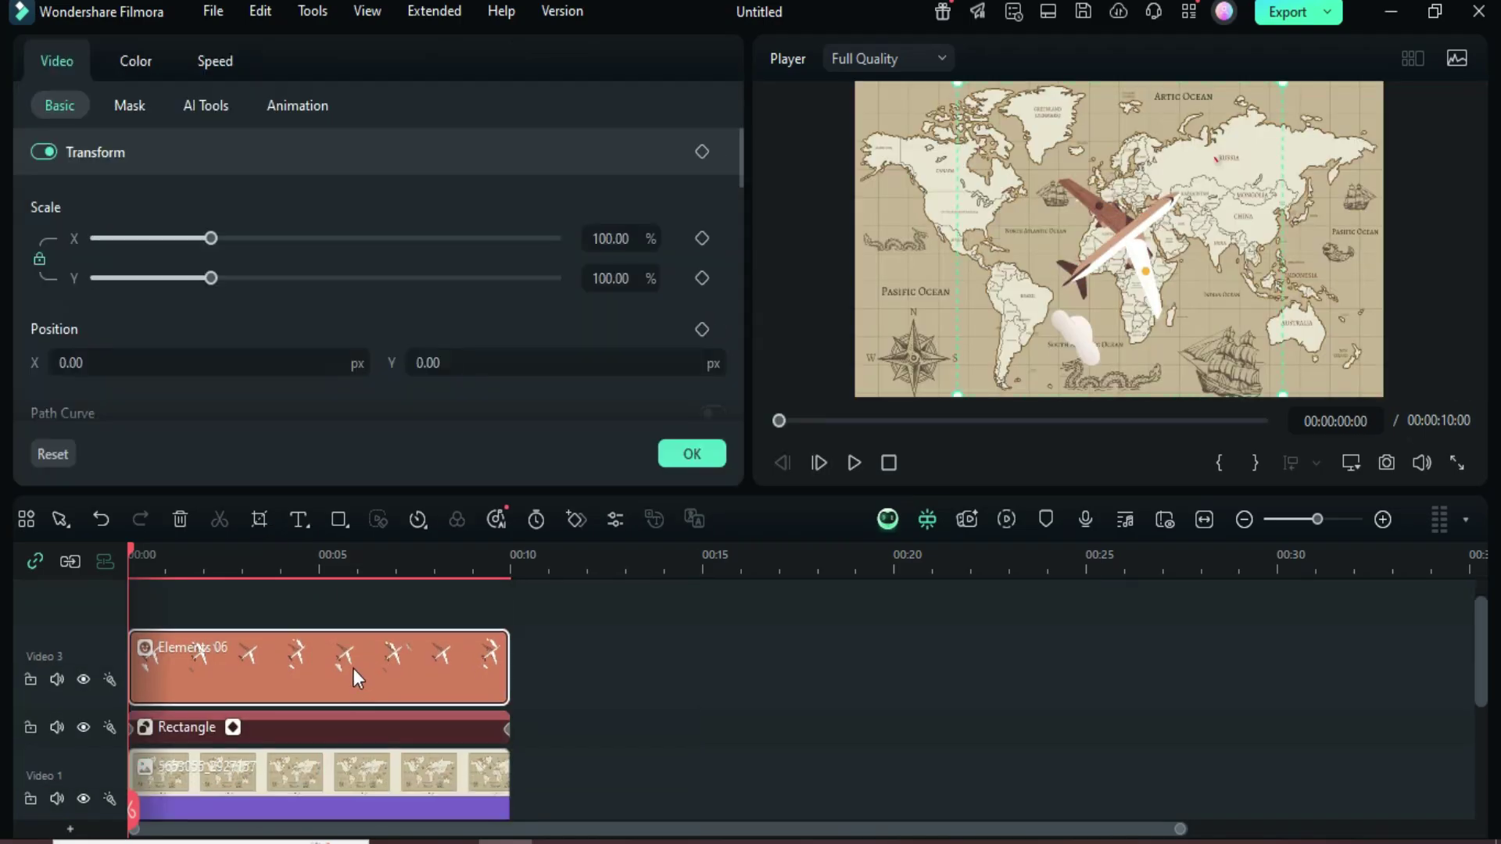
{"action": "left_click", "coordinate": [610, 239]}
{"action": "type", "text": "2"}
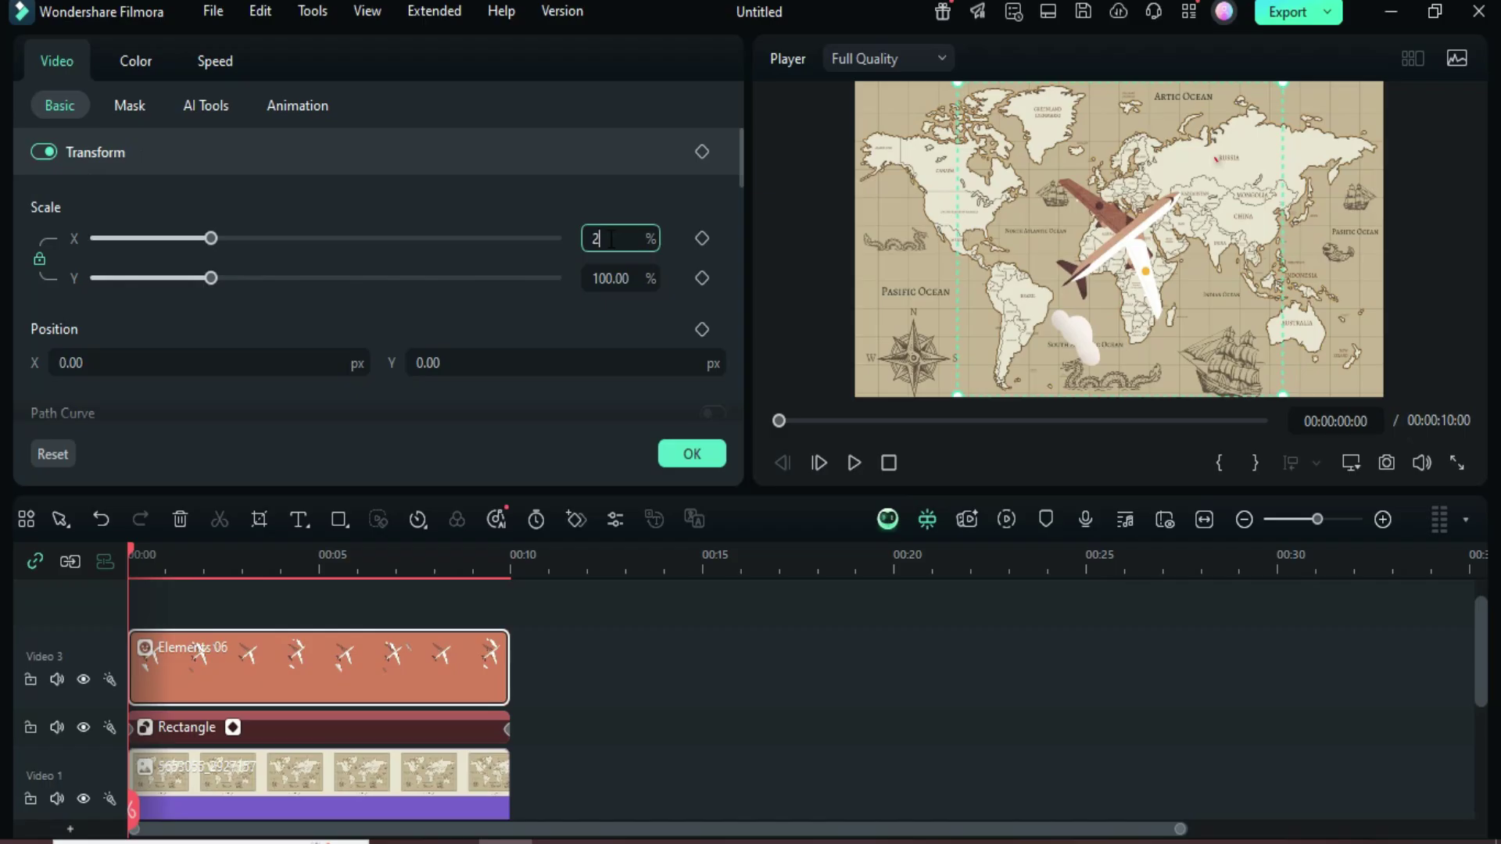
{"action": "type", "text": "9"}
{"action": "key", "text": "Return"}
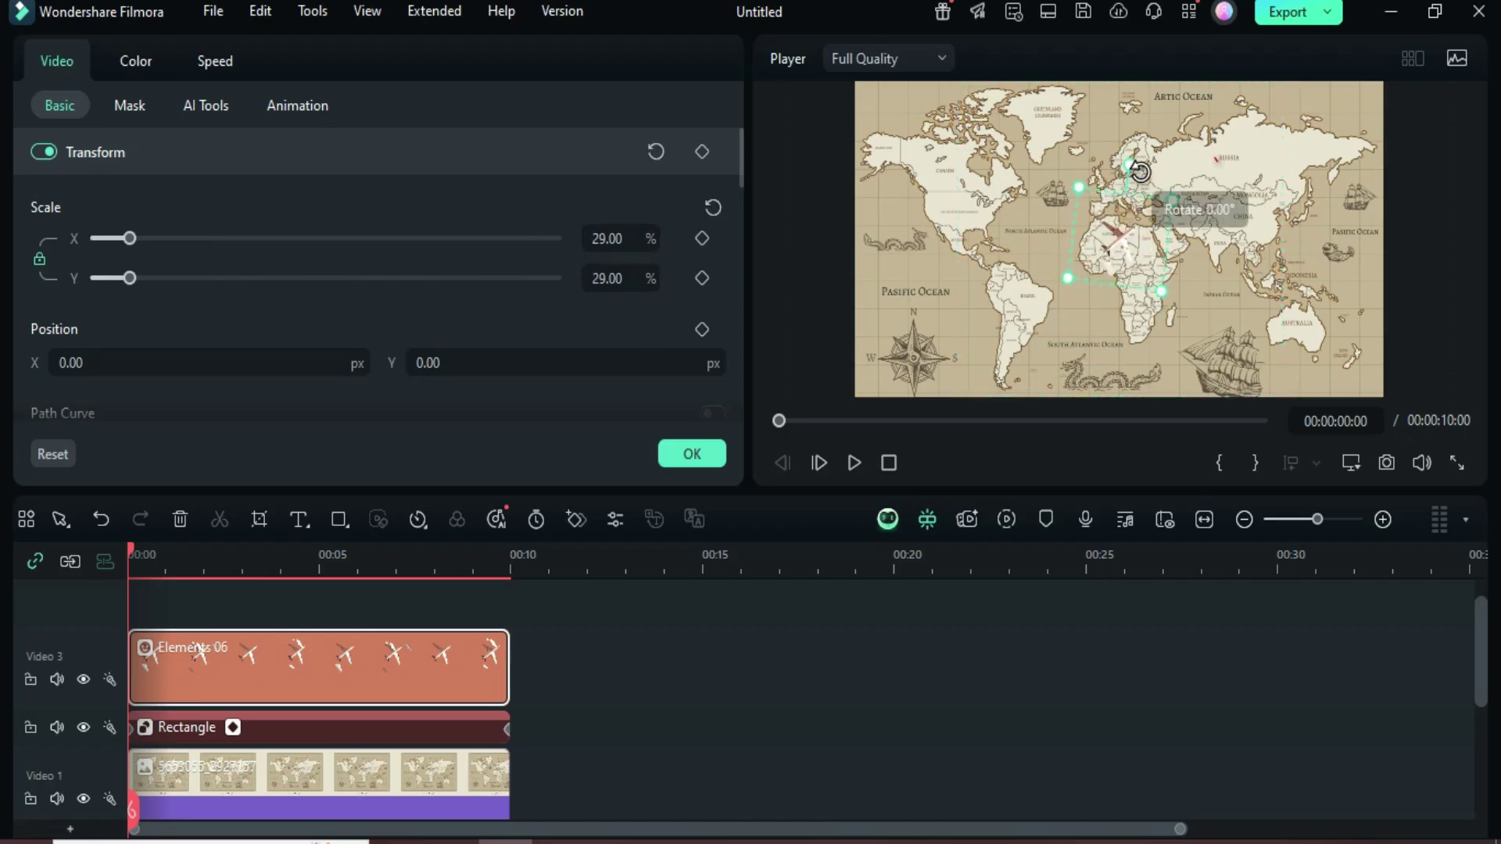
{"action": "left_click_drag", "start_coordinate": [1139, 171], "coordinate": [1120, 314]}
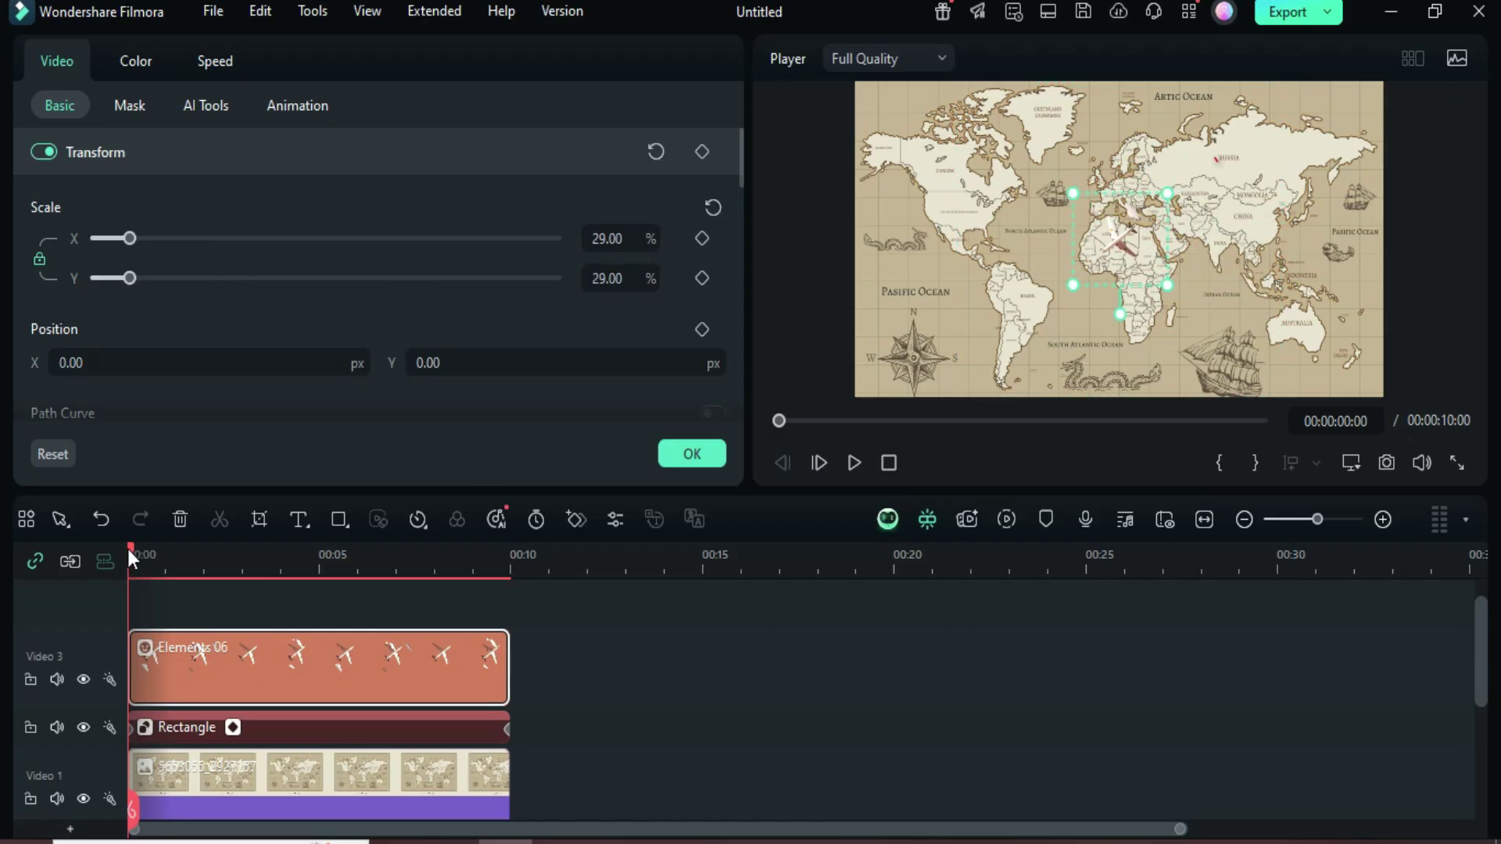
Step: Keyframe the airplane at the Russia end at the start and the Brazil end at the finish
{"action": "left_click_drag", "start_coordinate": [129, 551], "coordinate": [200, 551]}
{"action": "mouse_move", "coordinate": [1122, 247]}
{"action": "left_mouse_down"}
{"action": "mouse_move", "coordinate": [1156, 188]}
{"action": "mouse_move", "coordinate": [1225, 178]}
{"action": "mouse_move", "coordinate": [1207, 148]}
{"action": "left_mouse_up"}
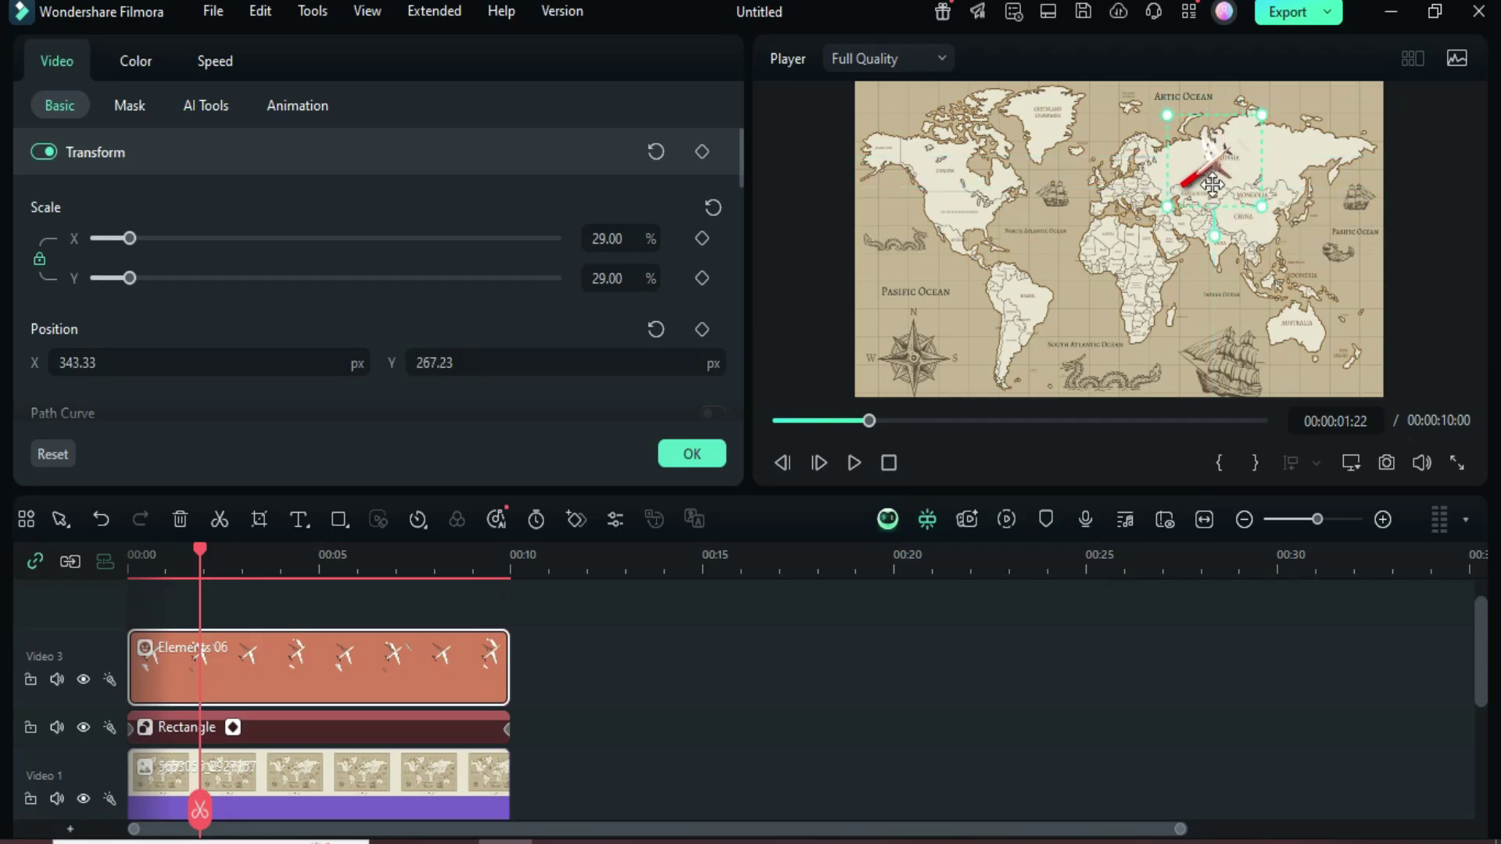
{"action": "left_click_drag", "start_coordinate": [203, 555], "coordinate": [115, 545]}
{"action": "left_click", "coordinate": [703, 329]}
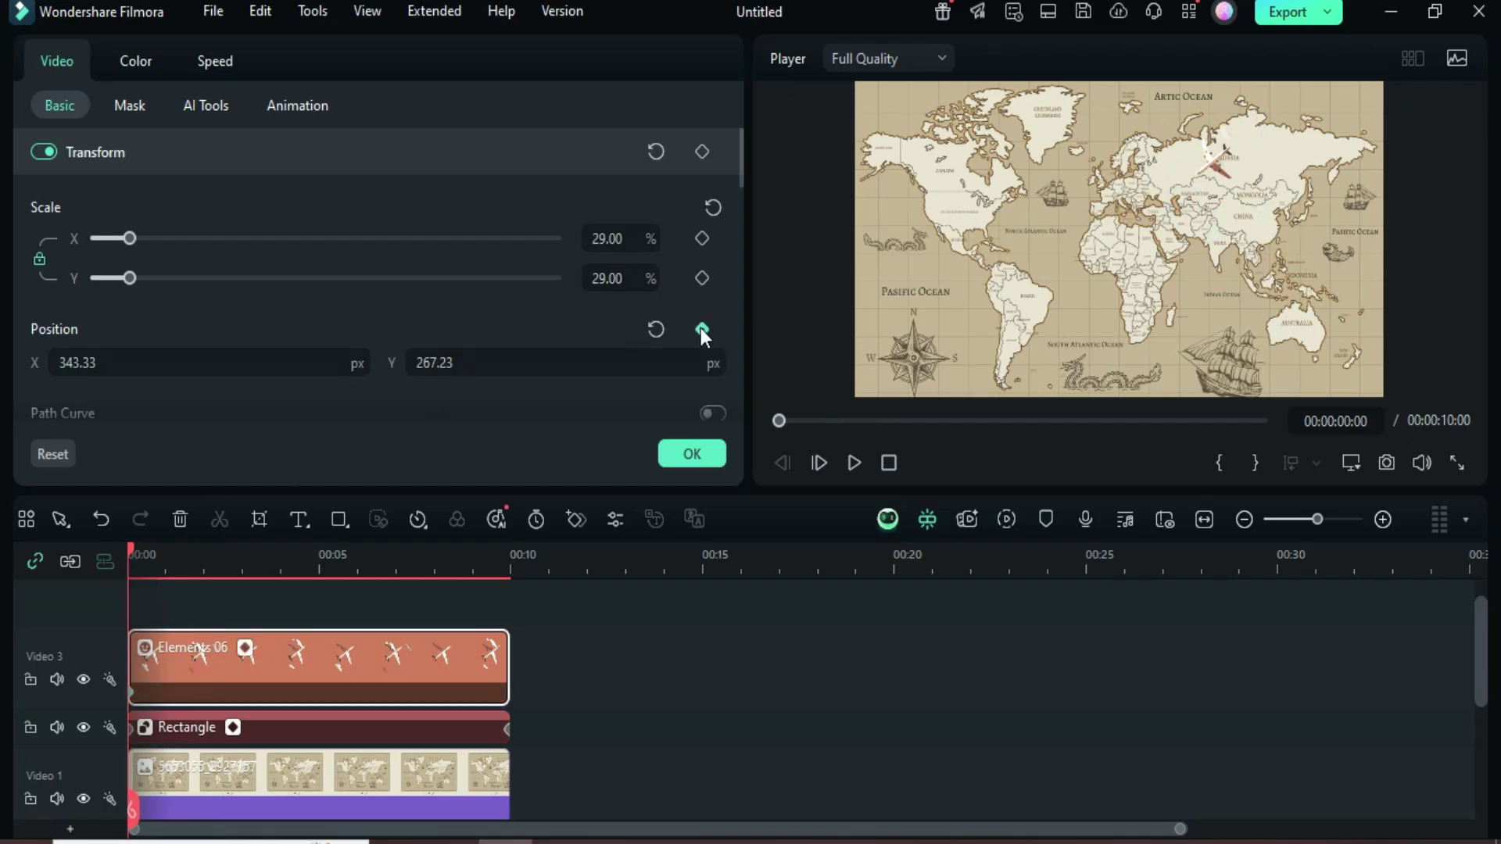
{"action": "left_click_drag", "start_coordinate": [131, 545], "coordinate": [508, 564]}
{"action": "left_click", "coordinate": [500, 728]}
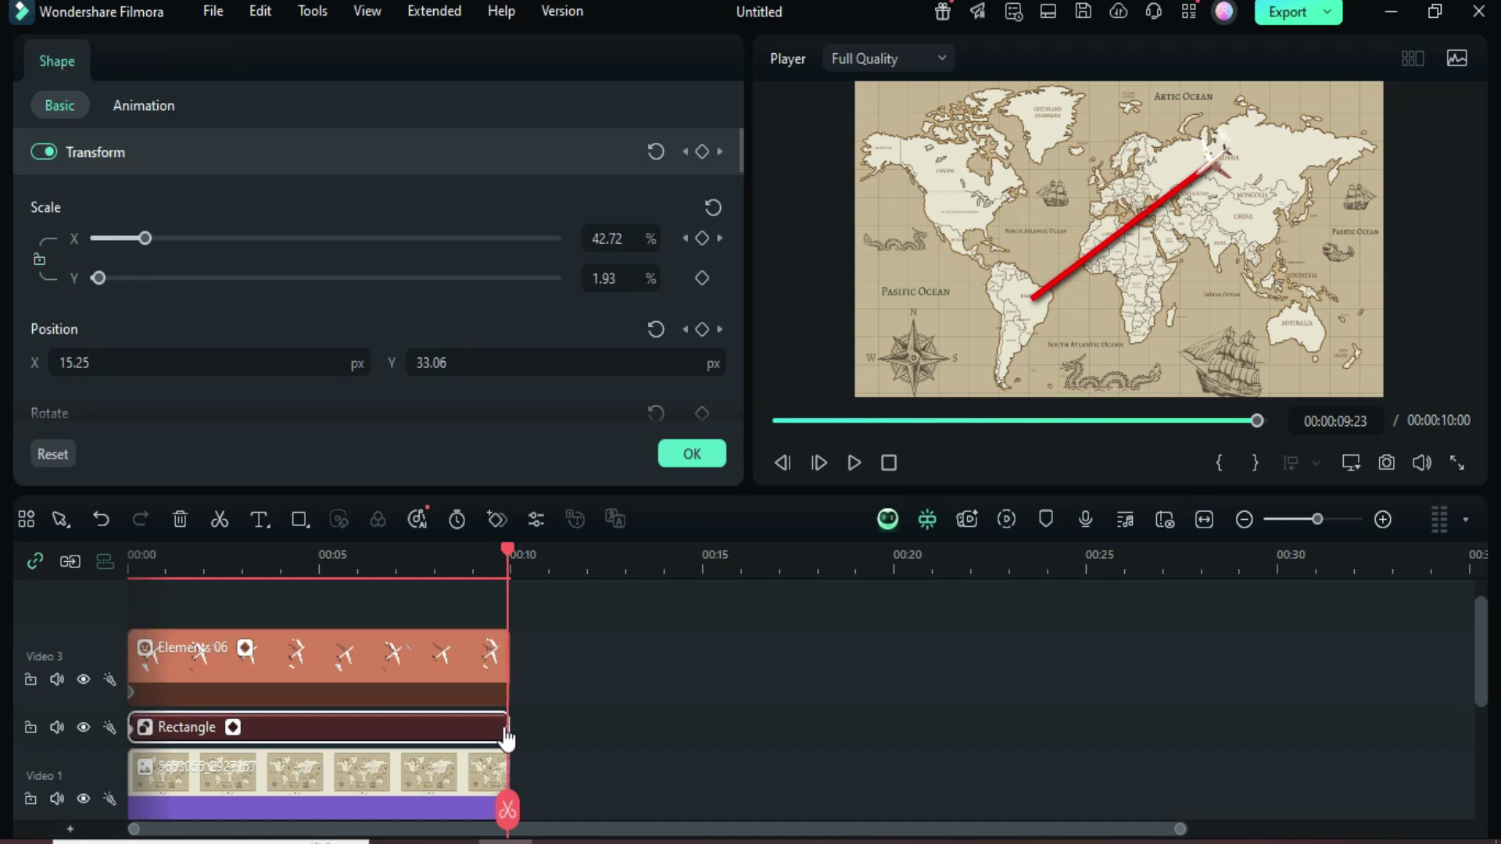
{"action": "left_click", "coordinate": [497, 686]}
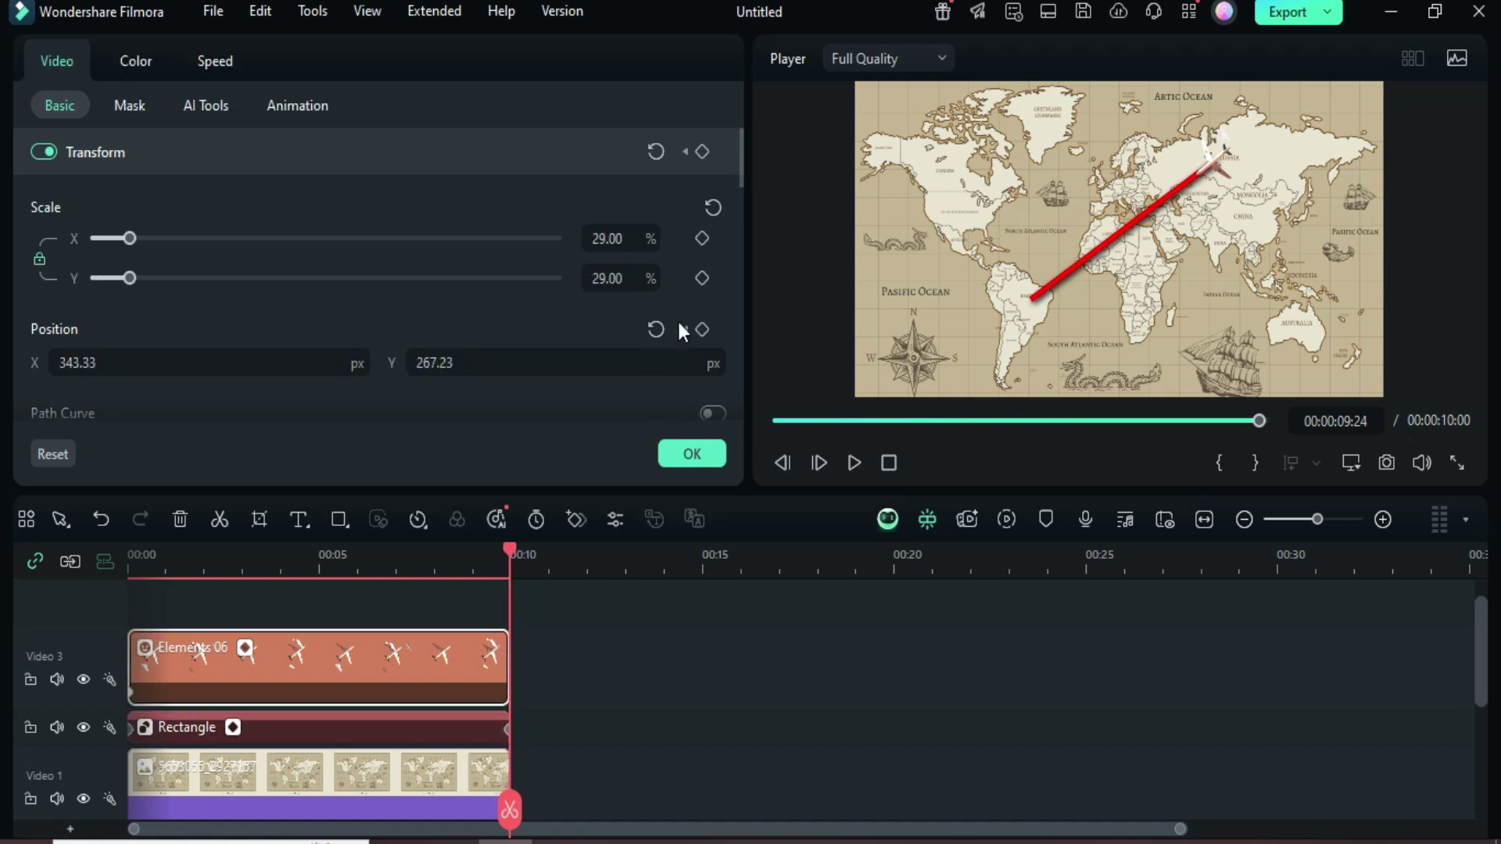
{"action": "left_click", "coordinate": [701, 329]}
{"action": "mouse_move", "coordinate": [1208, 164]}
{"action": "left_mouse_down"}
{"action": "mouse_move", "coordinate": [1041, 289]}
{"action": "mouse_move", "coordinate": [1056, 296]}
{"action": "left_mouse_up"}
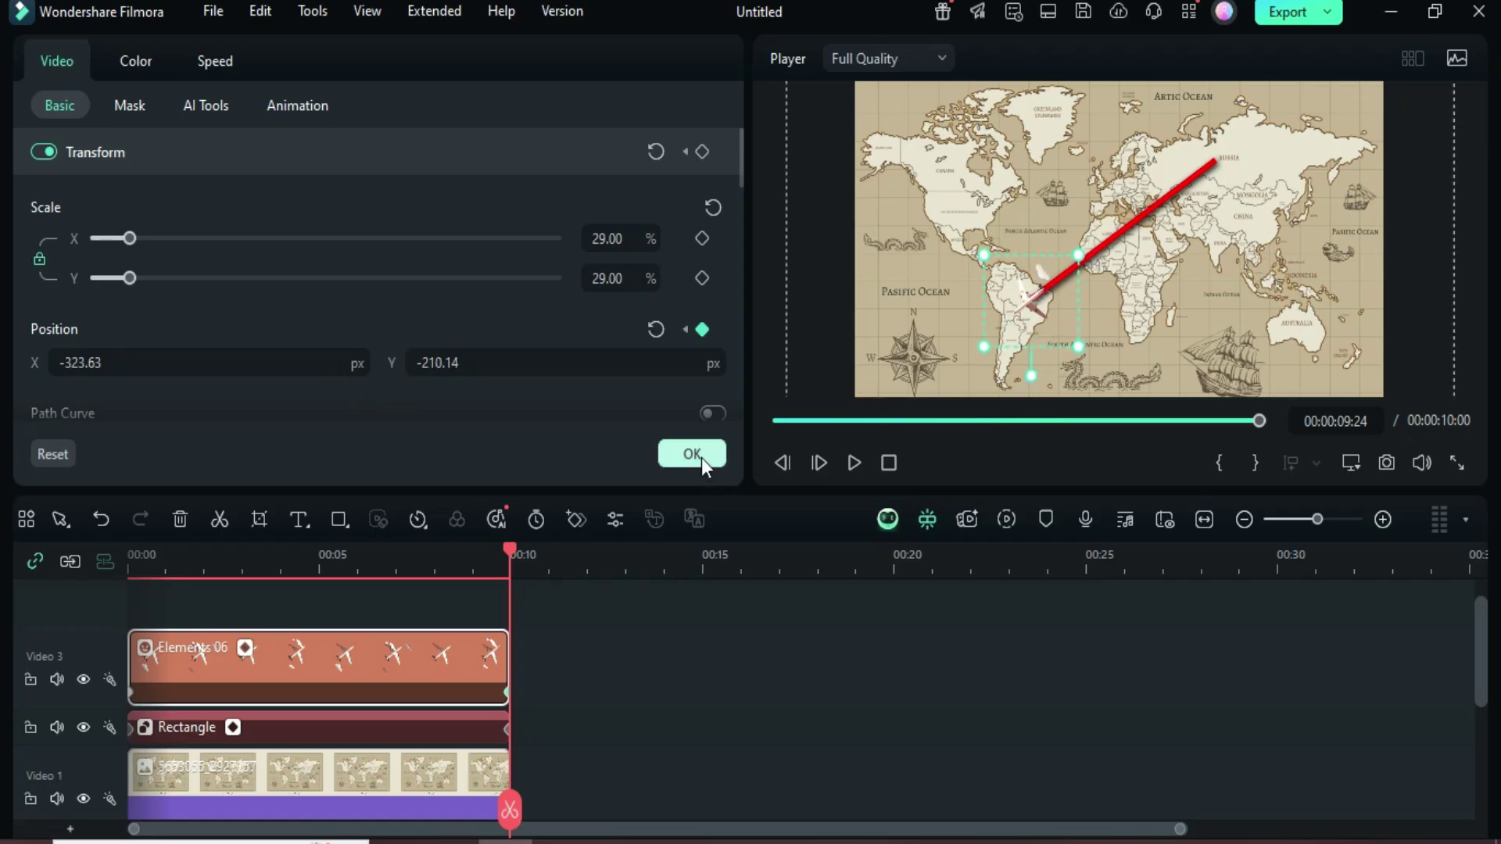
{"action": "left_click_drag", "start_coordinate": [738, 159], "coordinate": [736, 304]}
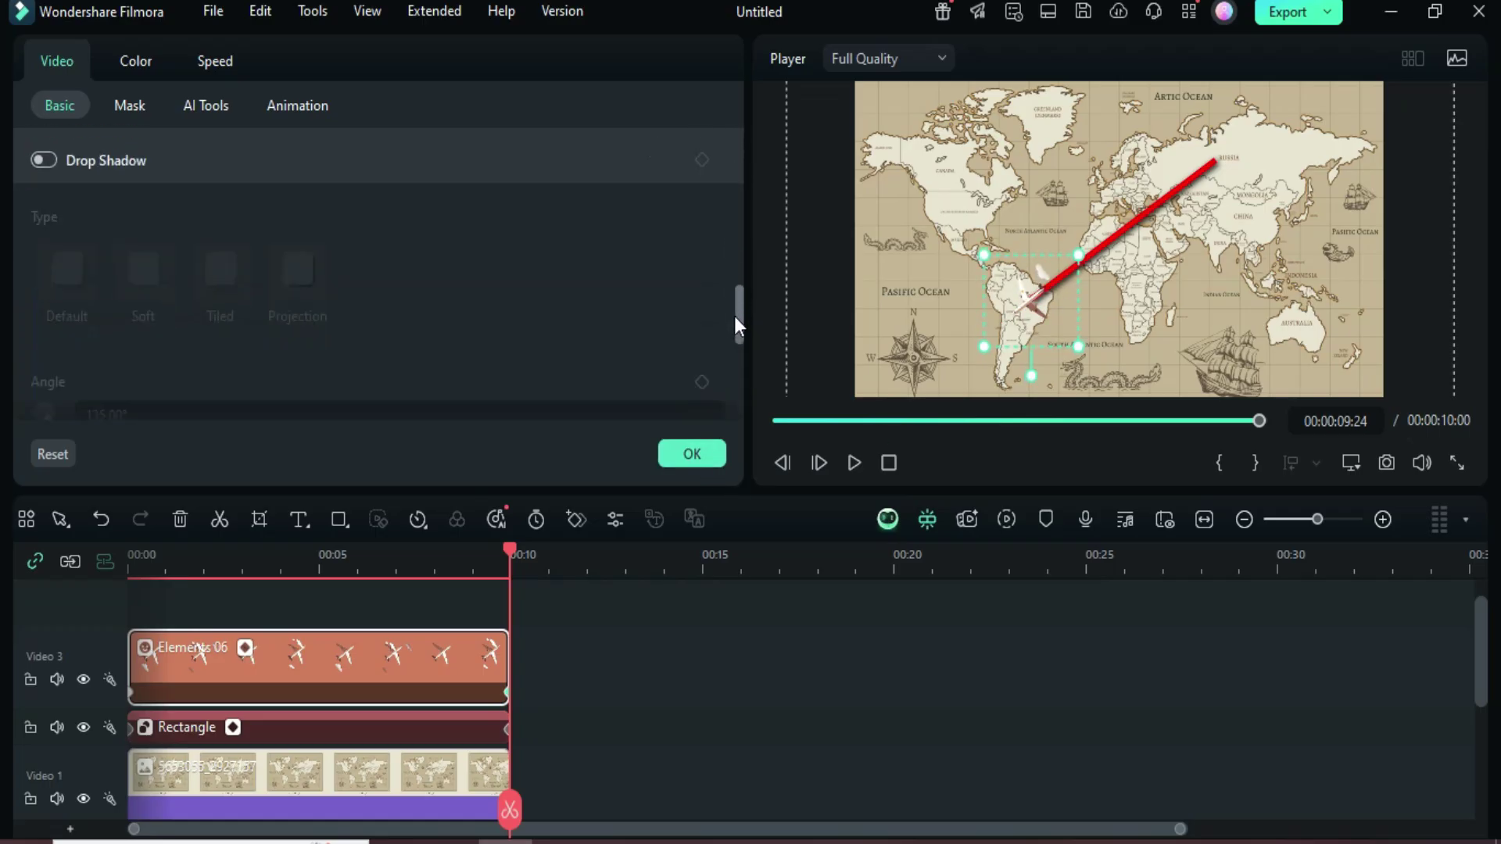
Step: Turn on the airplane's drop shadow with distance 2, blur 6 and opacity 100
{"action": "left_click", "coordinate": [45, 219]}
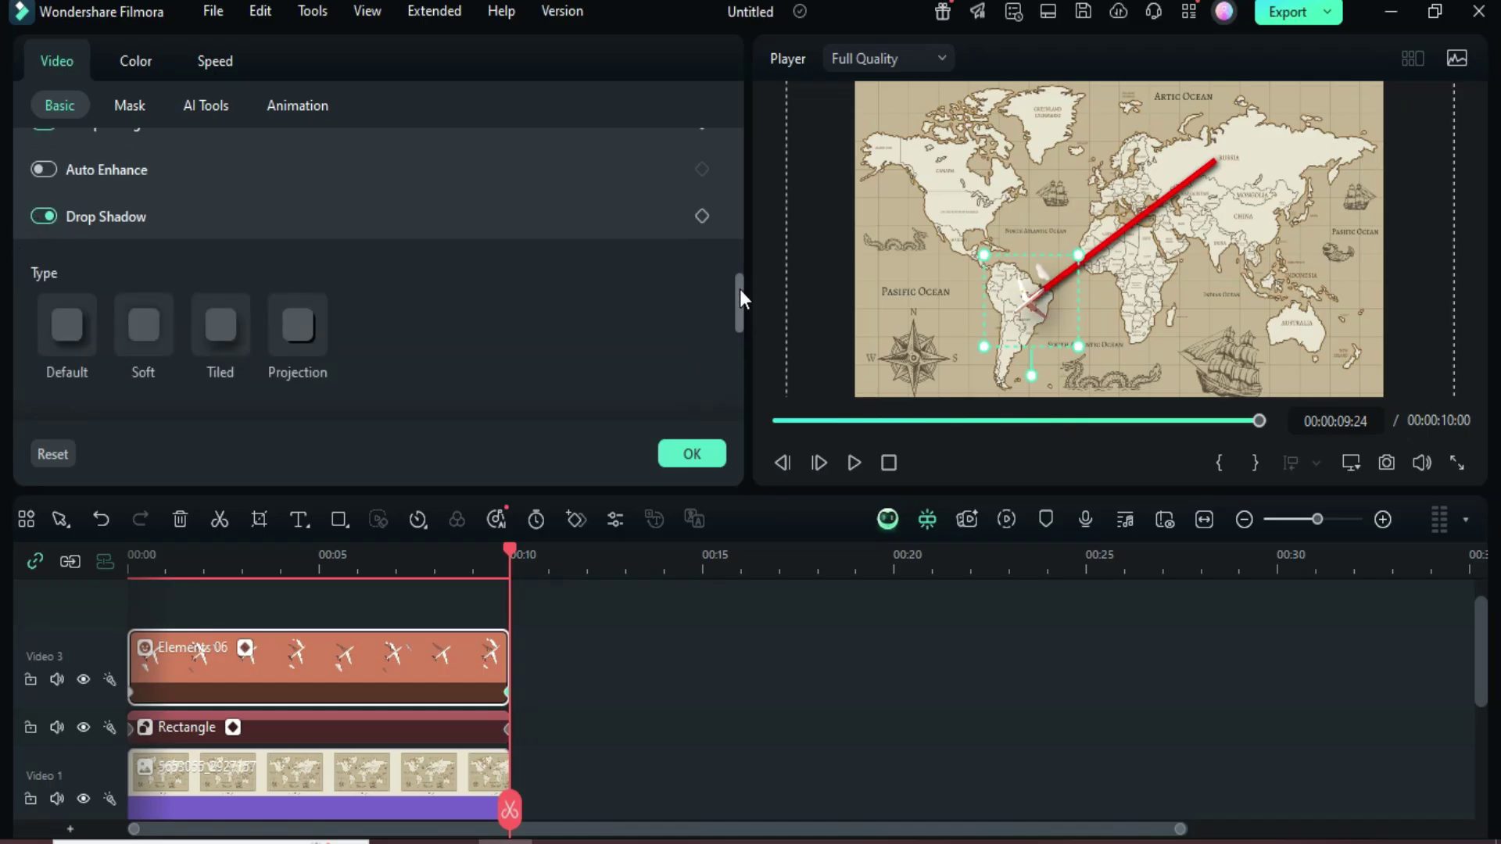
{"action": "left_click_drag", "start_coordinate": [741, 290], "coordinate": [735, 394]}
{"action": "double_click", "coordinate": [675, 215]}
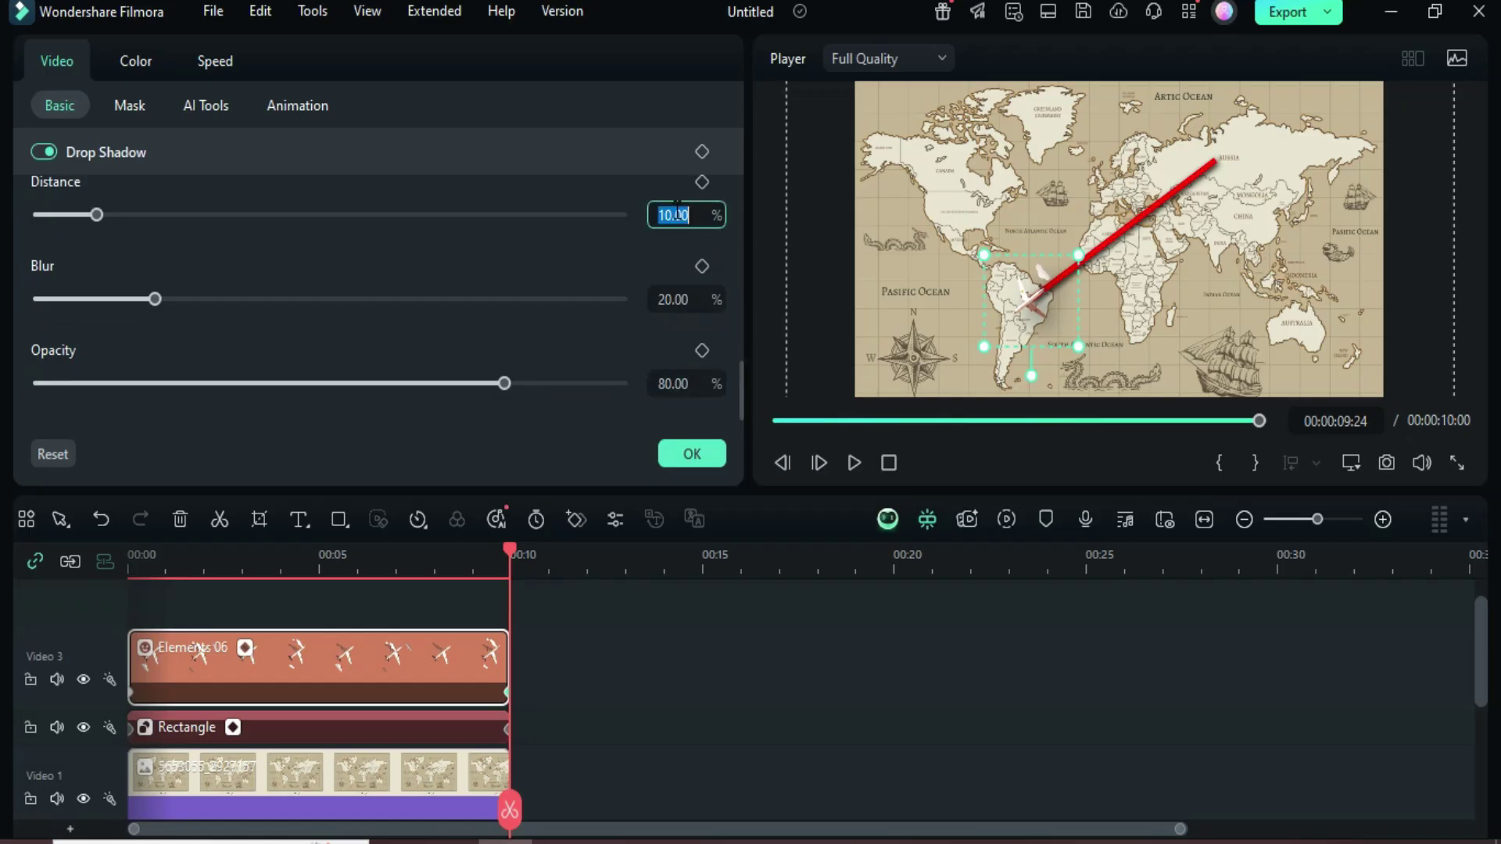
{"action": "key", "text": "Return"}
{"action": "double_click", "coordinate": [675, 298]}
{"action": "type", "text": "6"}
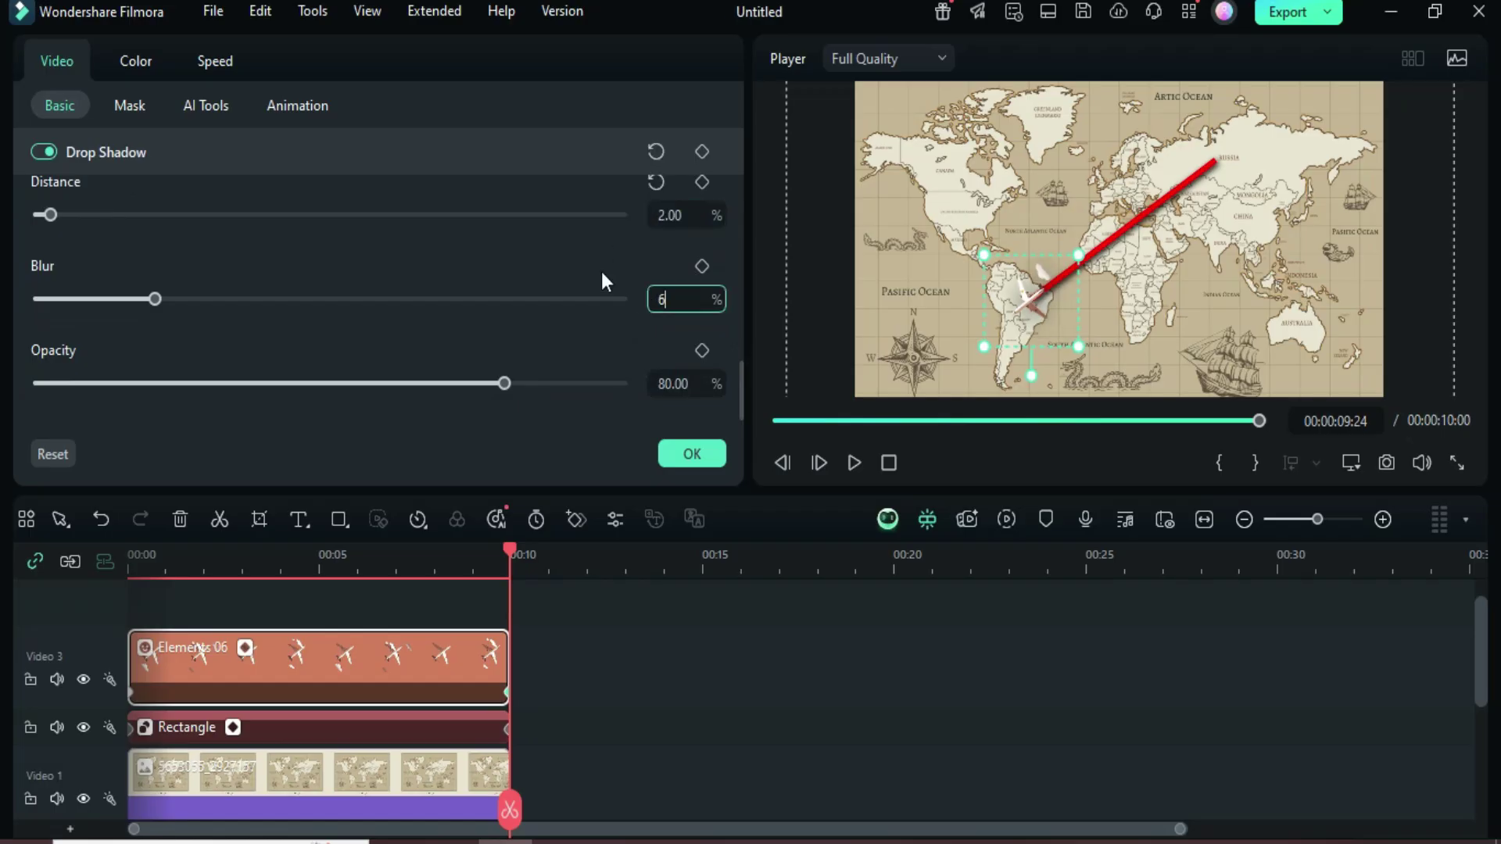
{"action": "key", "text": "Return"}
{"action": "double_click", "coordinate": [676, 383]}
{"action": "type", "text": "100"}
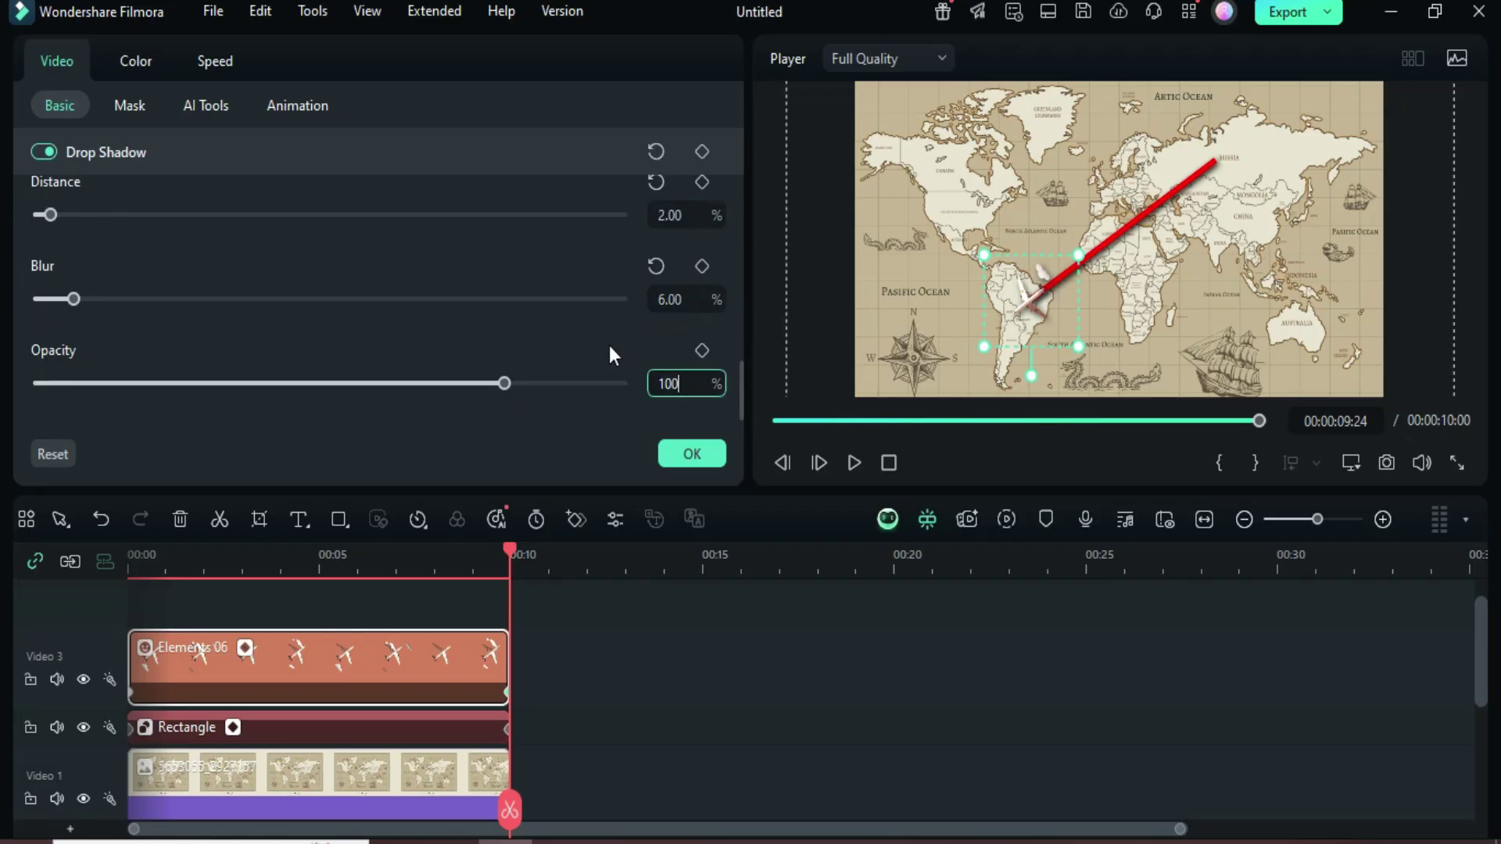
{"action": "key", "text": "Return"}
Step: Close the airplane settings and play the flight from the start
{"action": "left_click", "coordinate": [680, 451]}
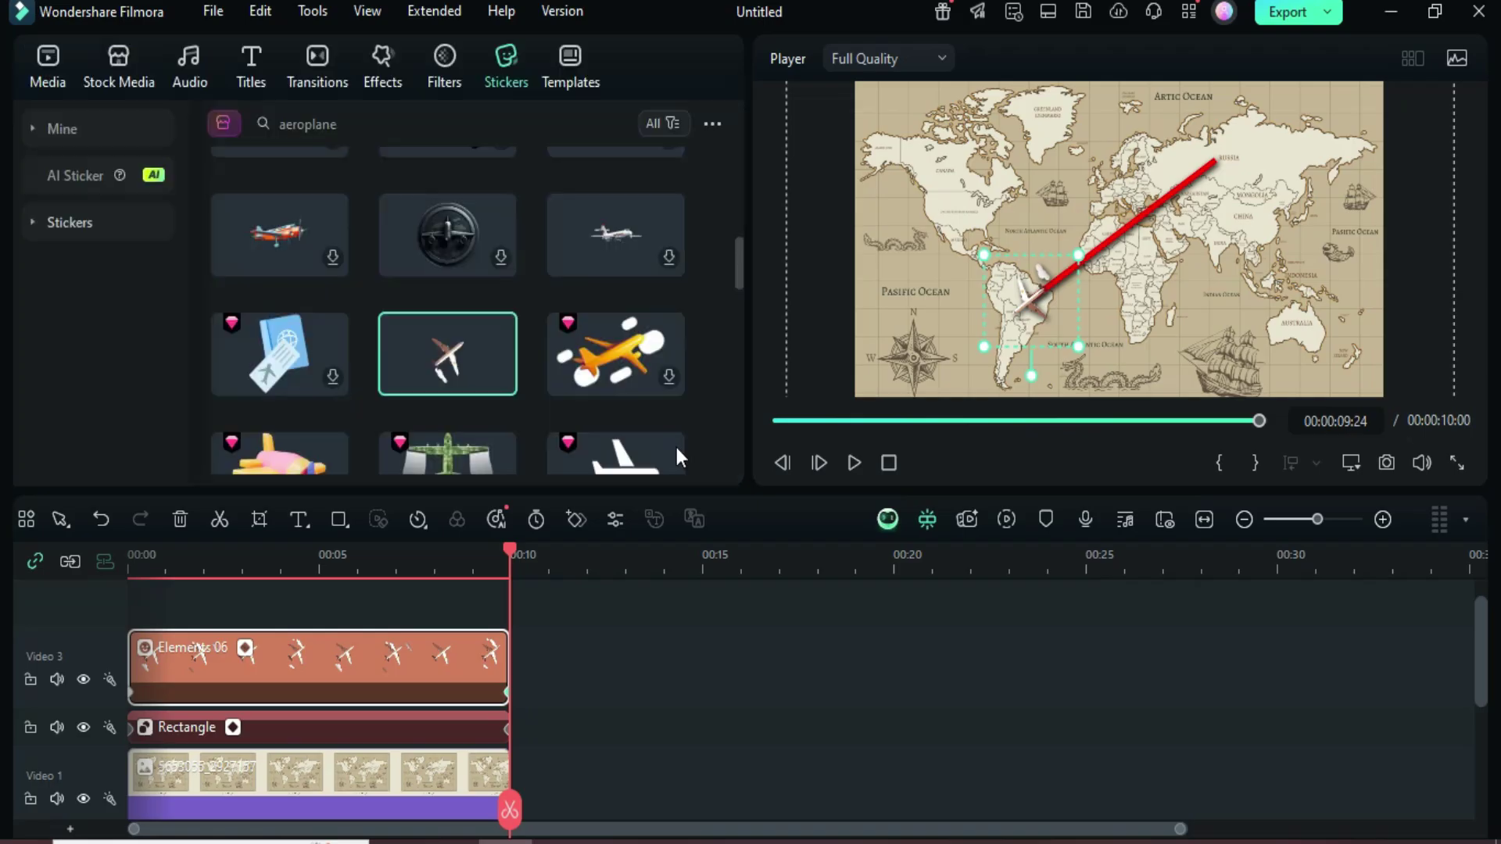
{"action": "left_click", "coordinate": [777, 420]}
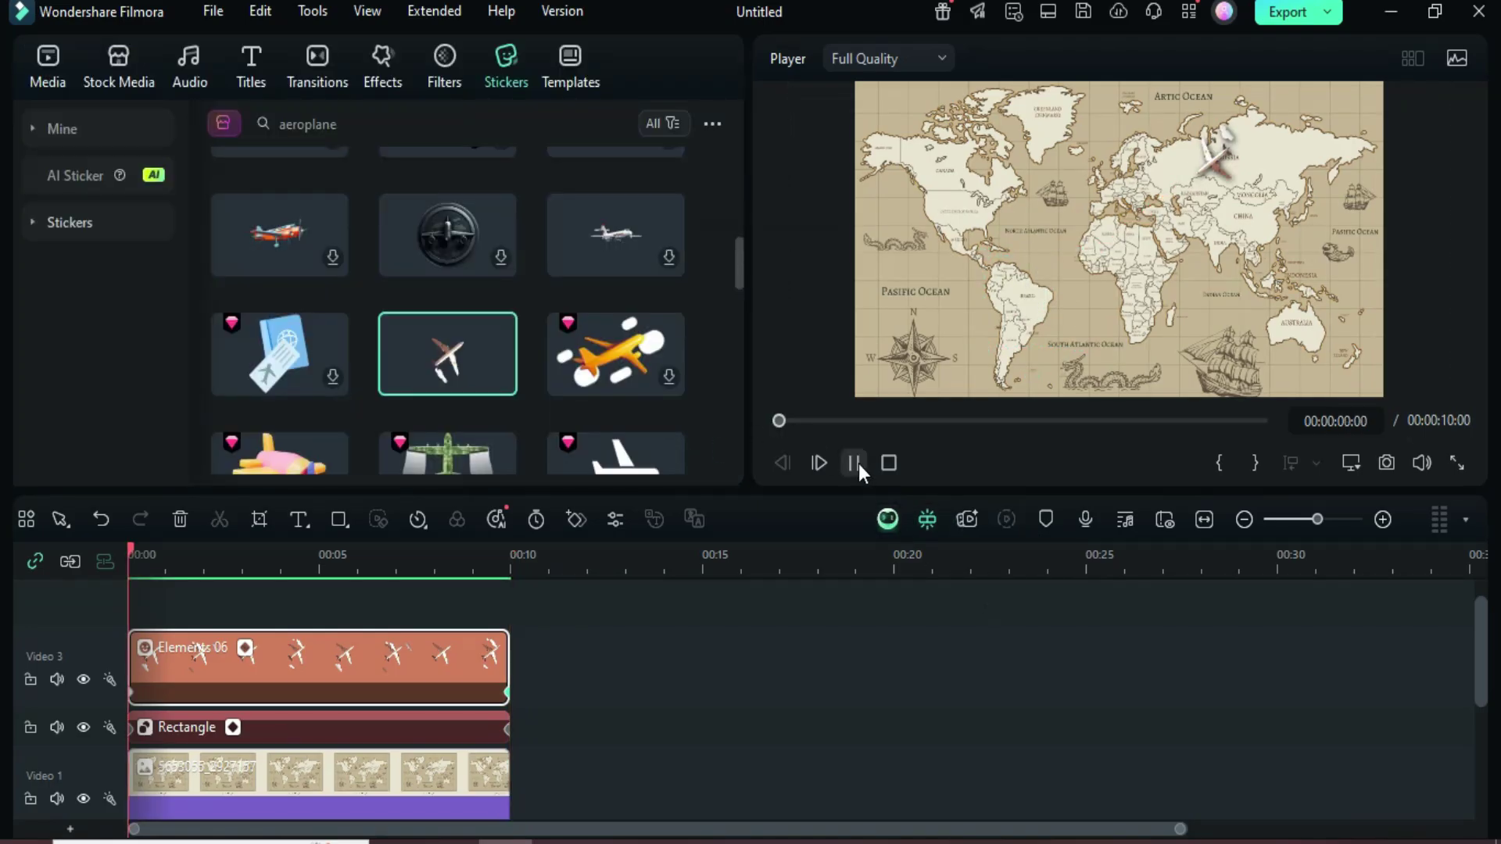
{"action": "left_click", "coordinate": [858, 463]}
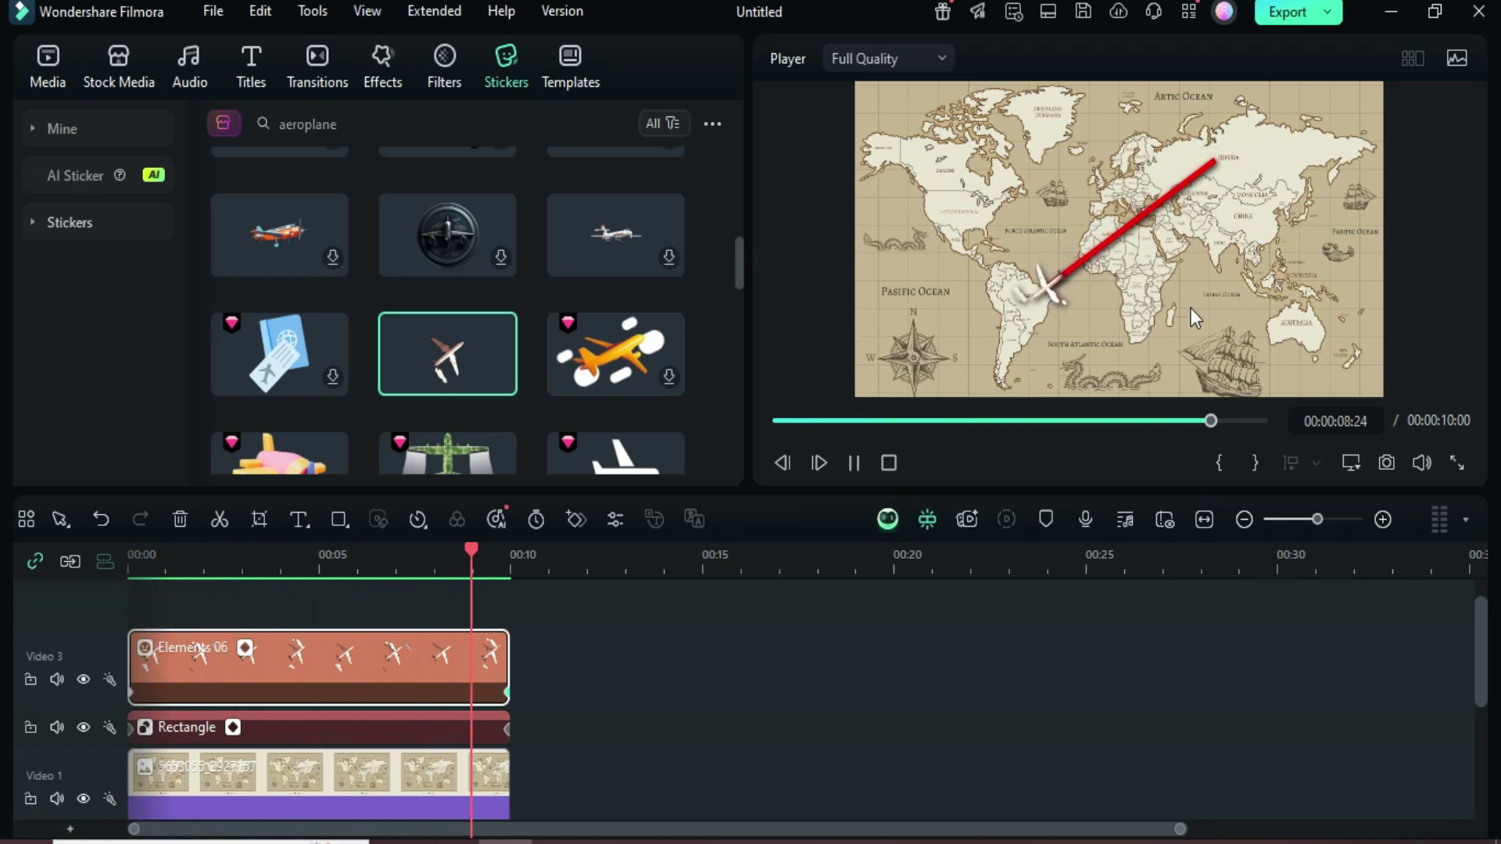
{"action": "scroll", "coordinate": [579, 740], "scroll_direction": "down", "scroll_amount": 1}
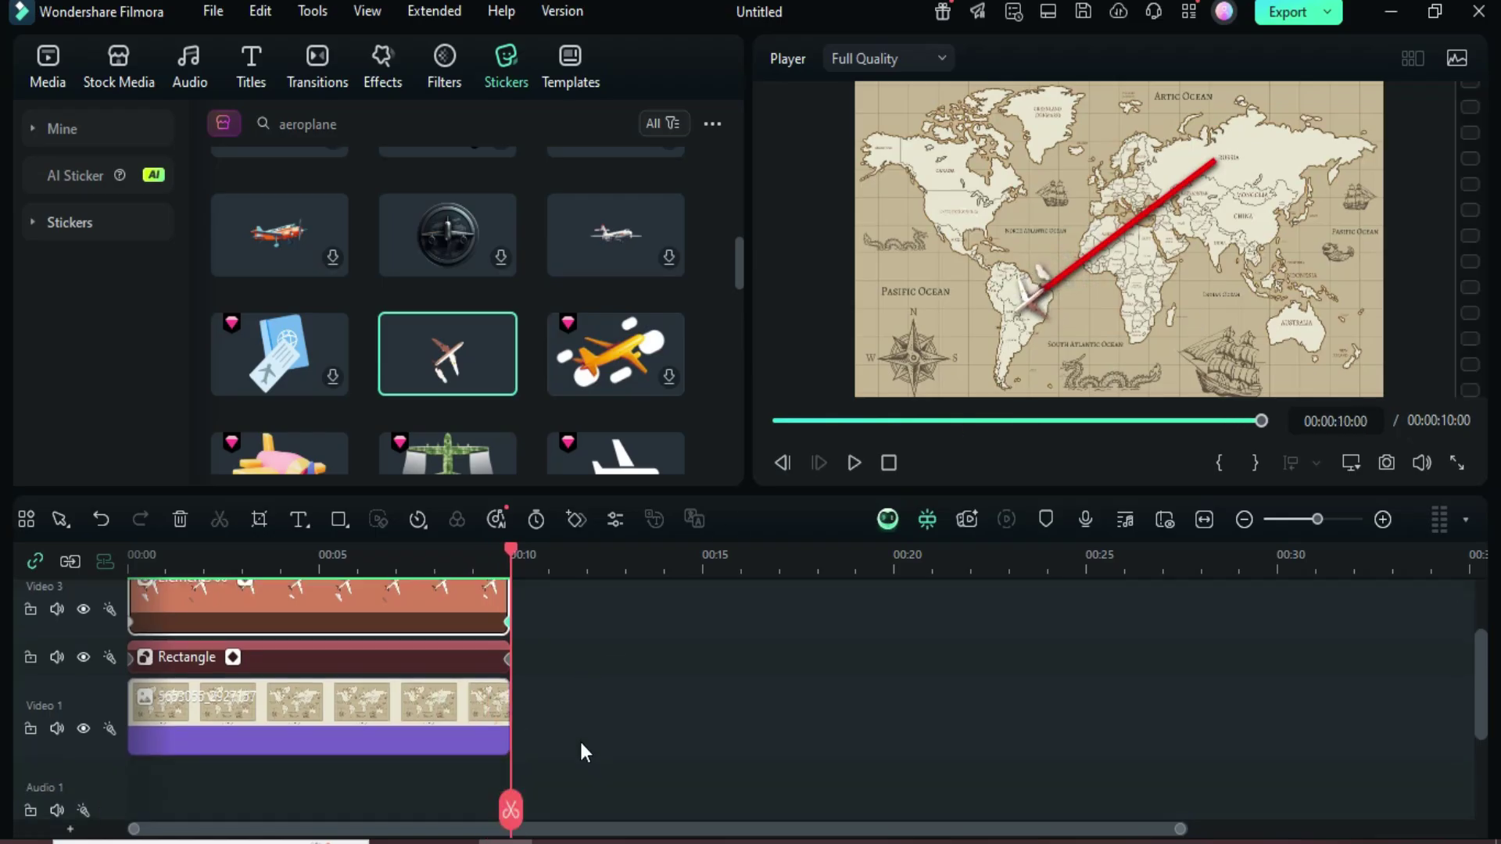
Step: Select the map, rectangle and airplane clips and combine them into Compound Clip 1
{"action": "left_click_drag", "start_coordinate": [579, 738], "coordinate": [394, 611]}
{"action": "right_click", "coordinate": [412, 691]}
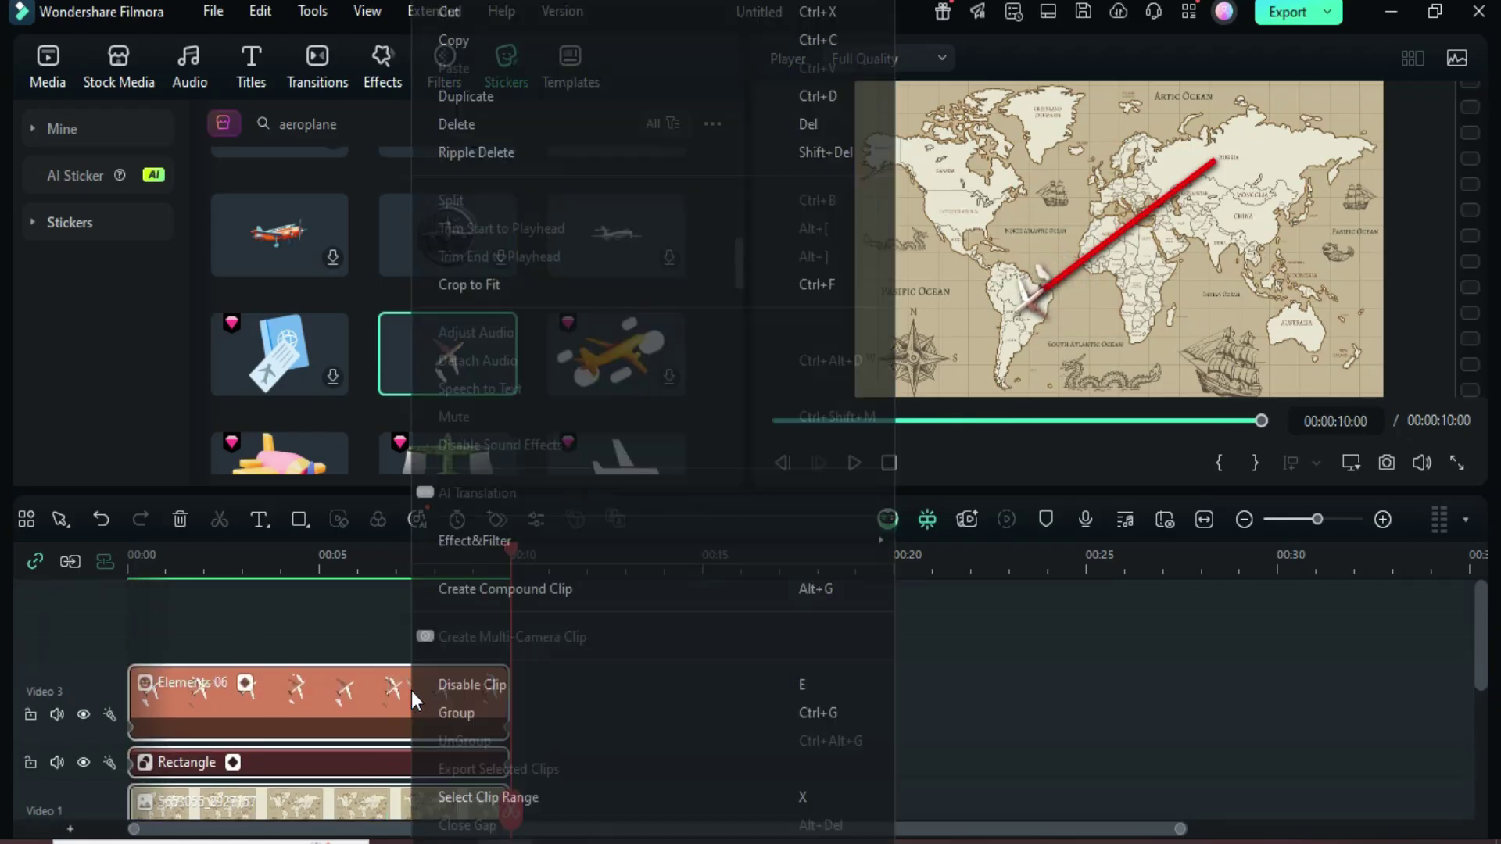
{"action": "left_click", "coordinate": [479, 589]}
{"action": "left_click", "coordinate": [840, 538]}
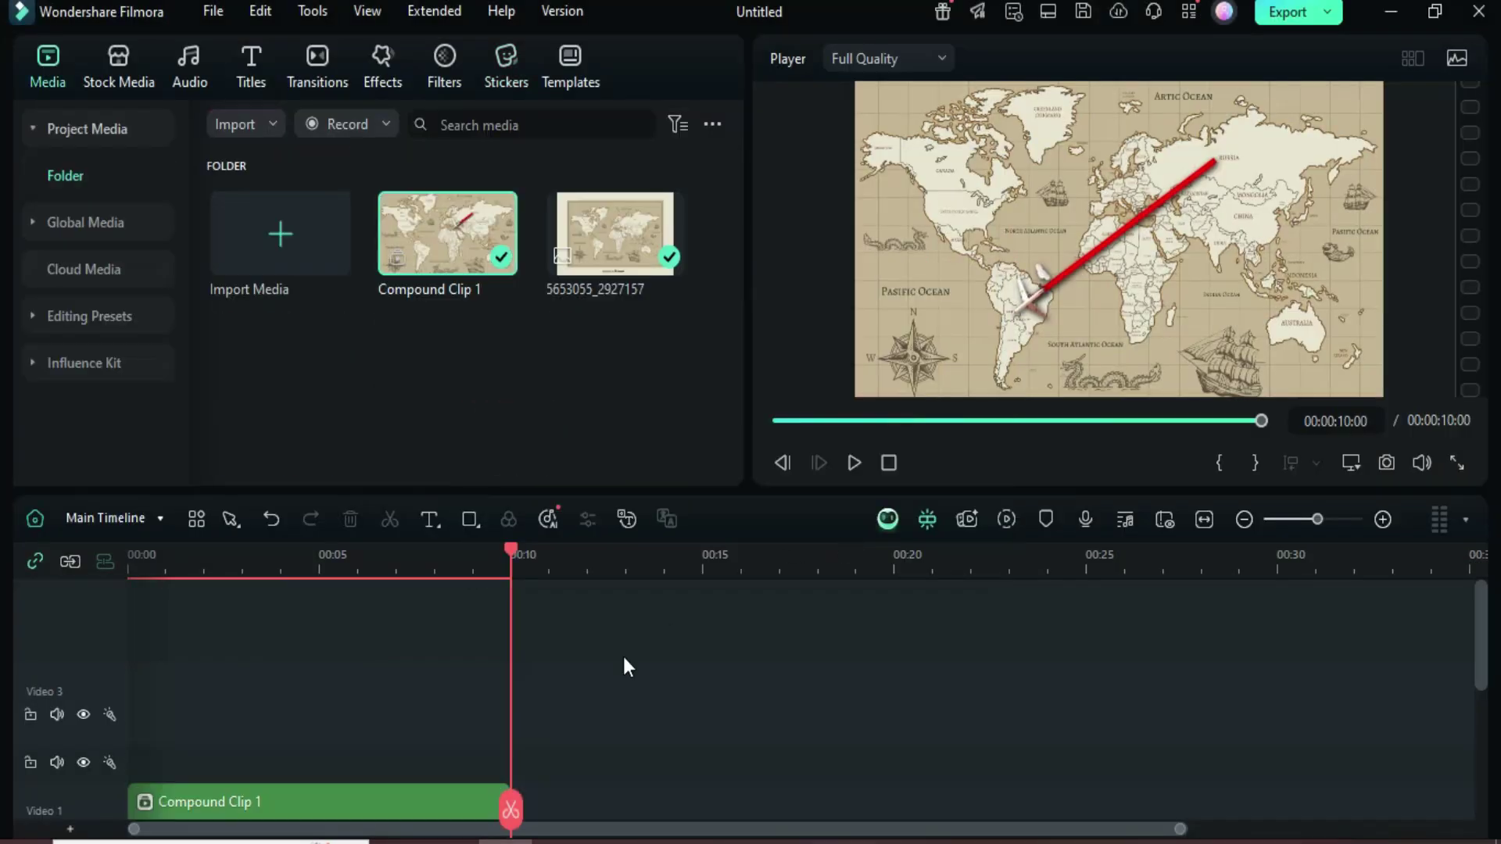
Step: Delete the empty tracks and return the playhead to the start
{"action": "right_click", "coordinate": [64, 609]}
{"action": "left_click", "coordinate": [131, 735]}
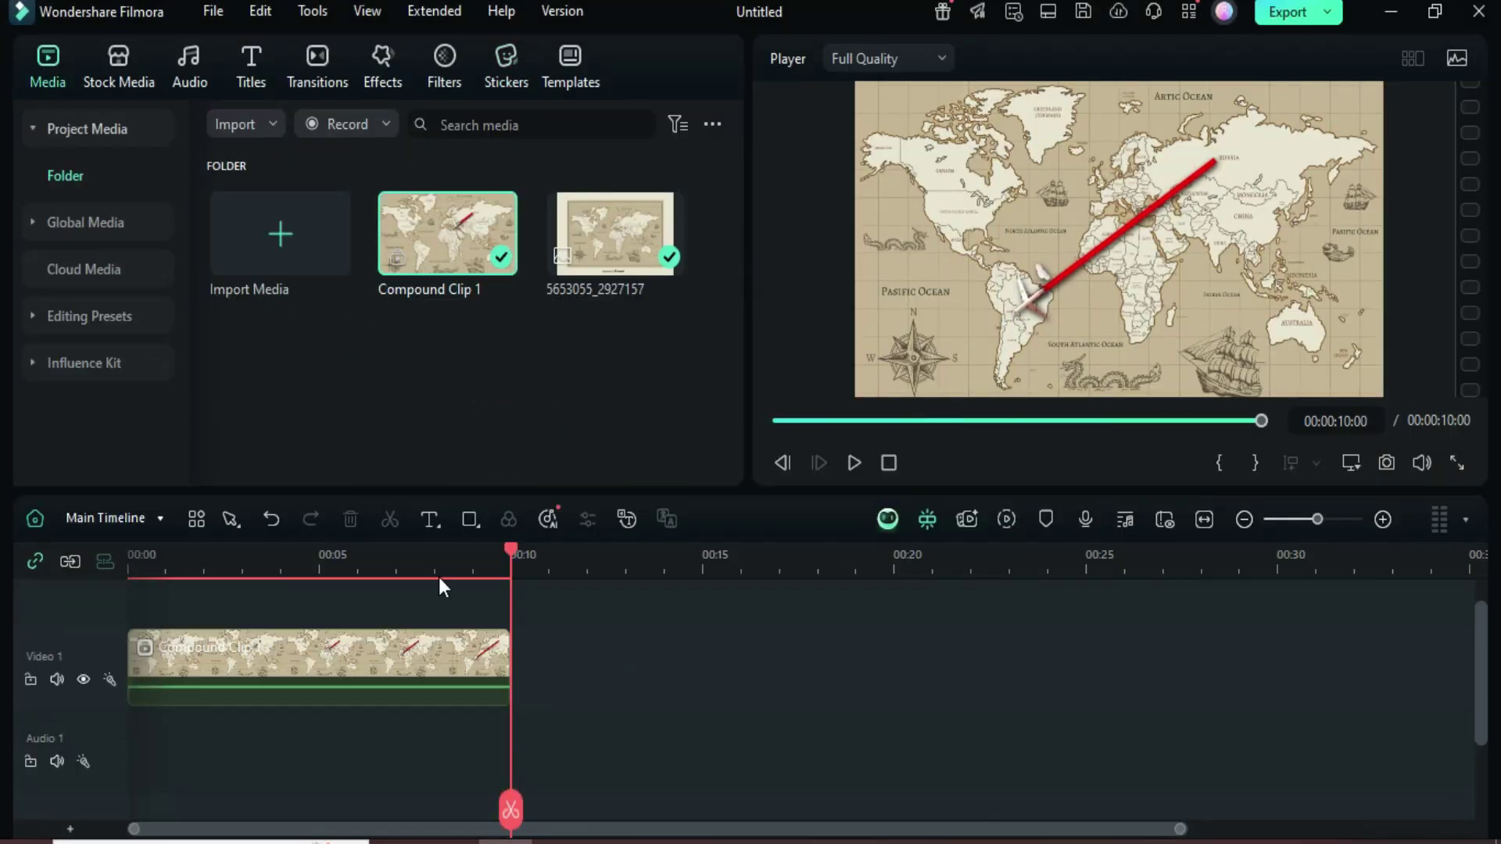
{"action": "left_click", "coordinate": [773, 433]}
{"action": "scroll", "coordinate": [220, 687], "scroll_direction": "up", "scroll_amount": 1}
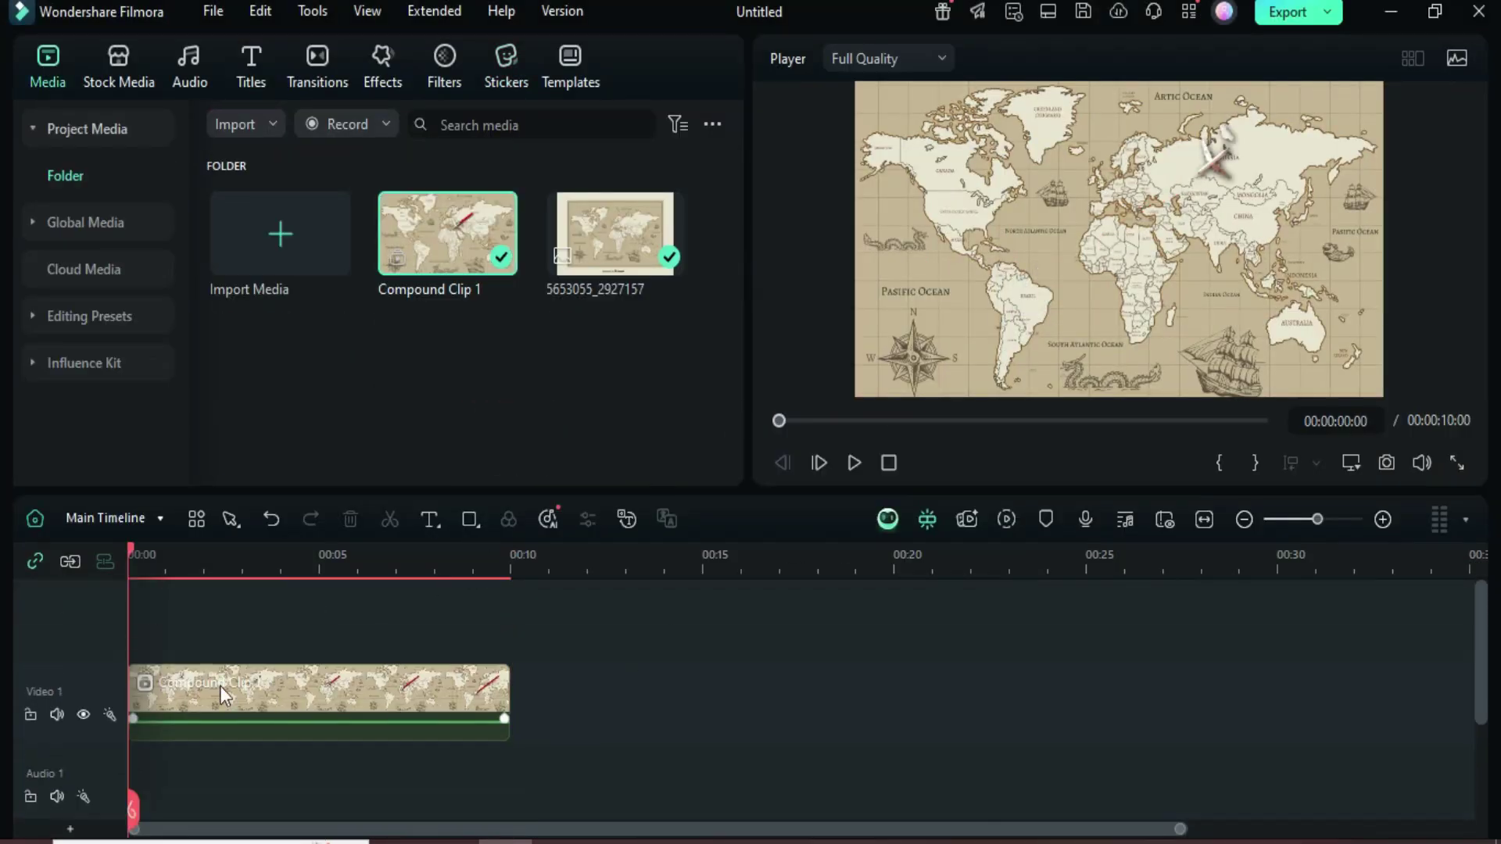
Step: At the start, keyframe the compound clip at 193% scale, centred on Russia
{"action": "left_click", "coordinate": [348, 694]}
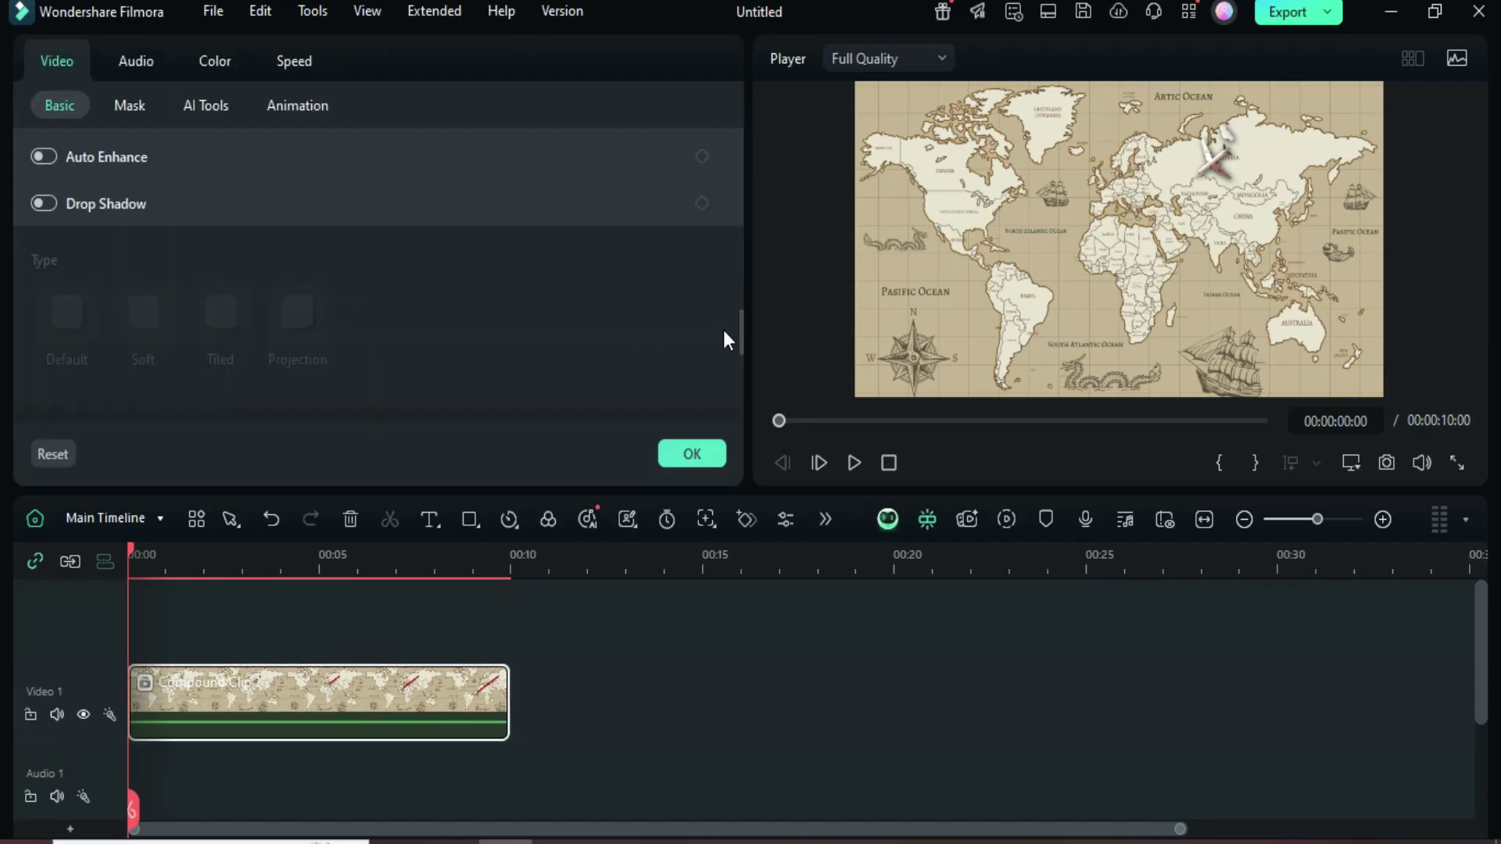
{"action": "left_click_drag", "start_coordinate": [739, 327], "coordinate": [746, 129]}
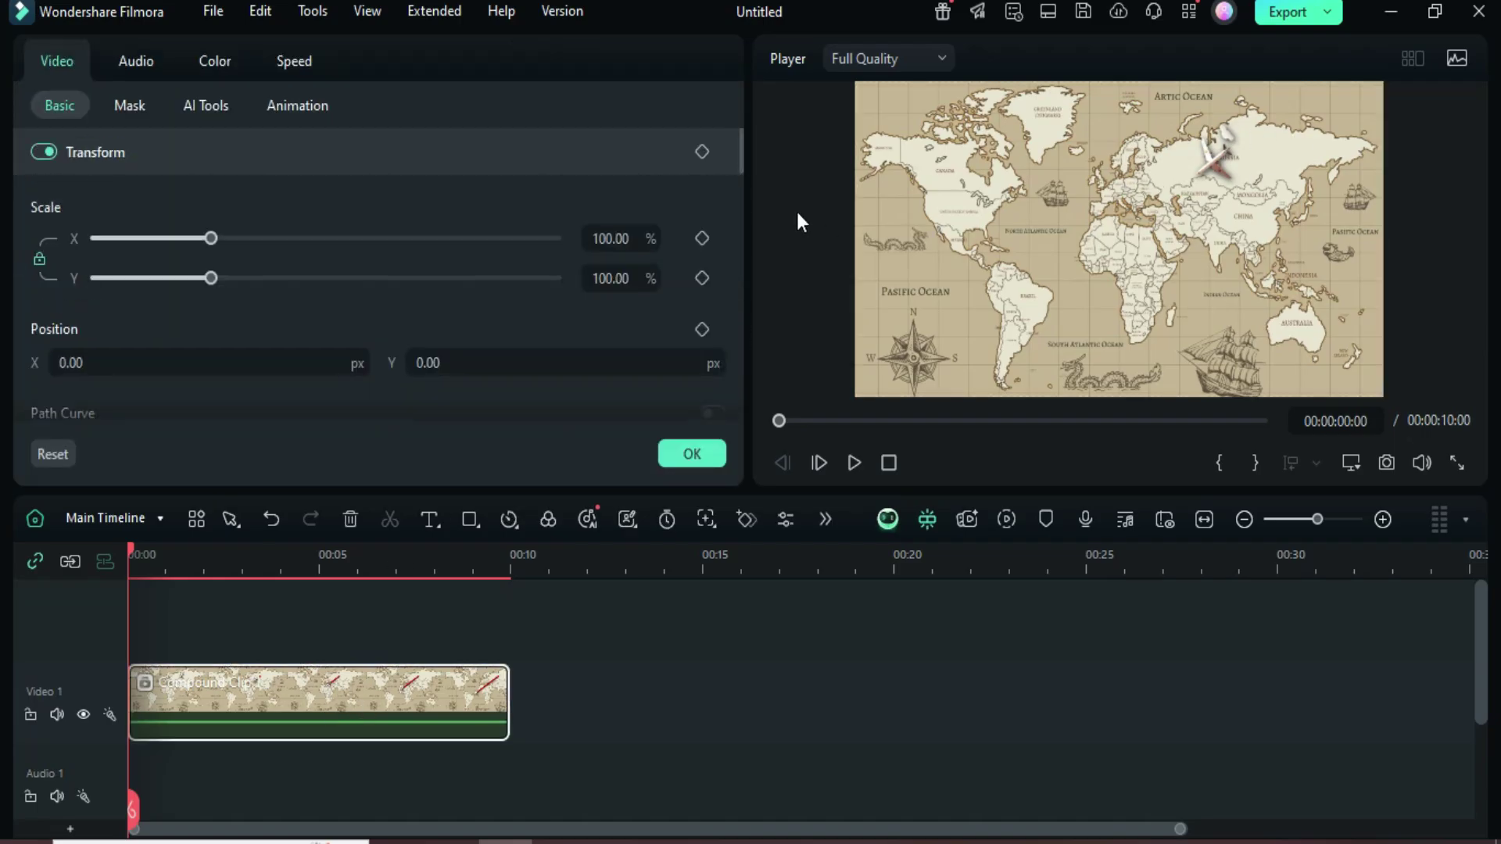
{"action": "left_click", "coordinate": [702, 152]}
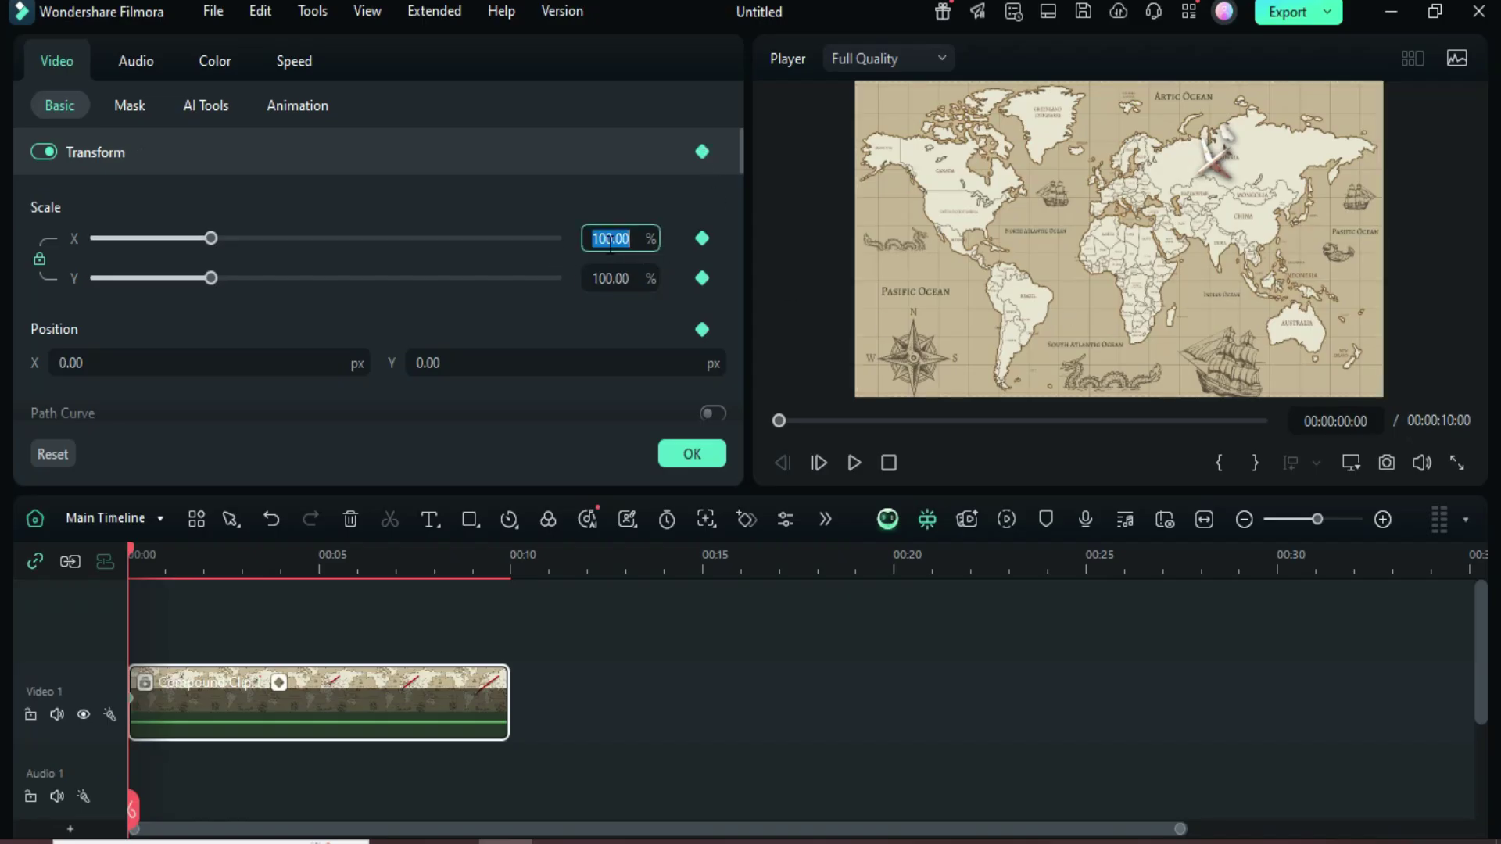
{"action": "type", "text": "193"}
{"action": "key", "text": "Return"}
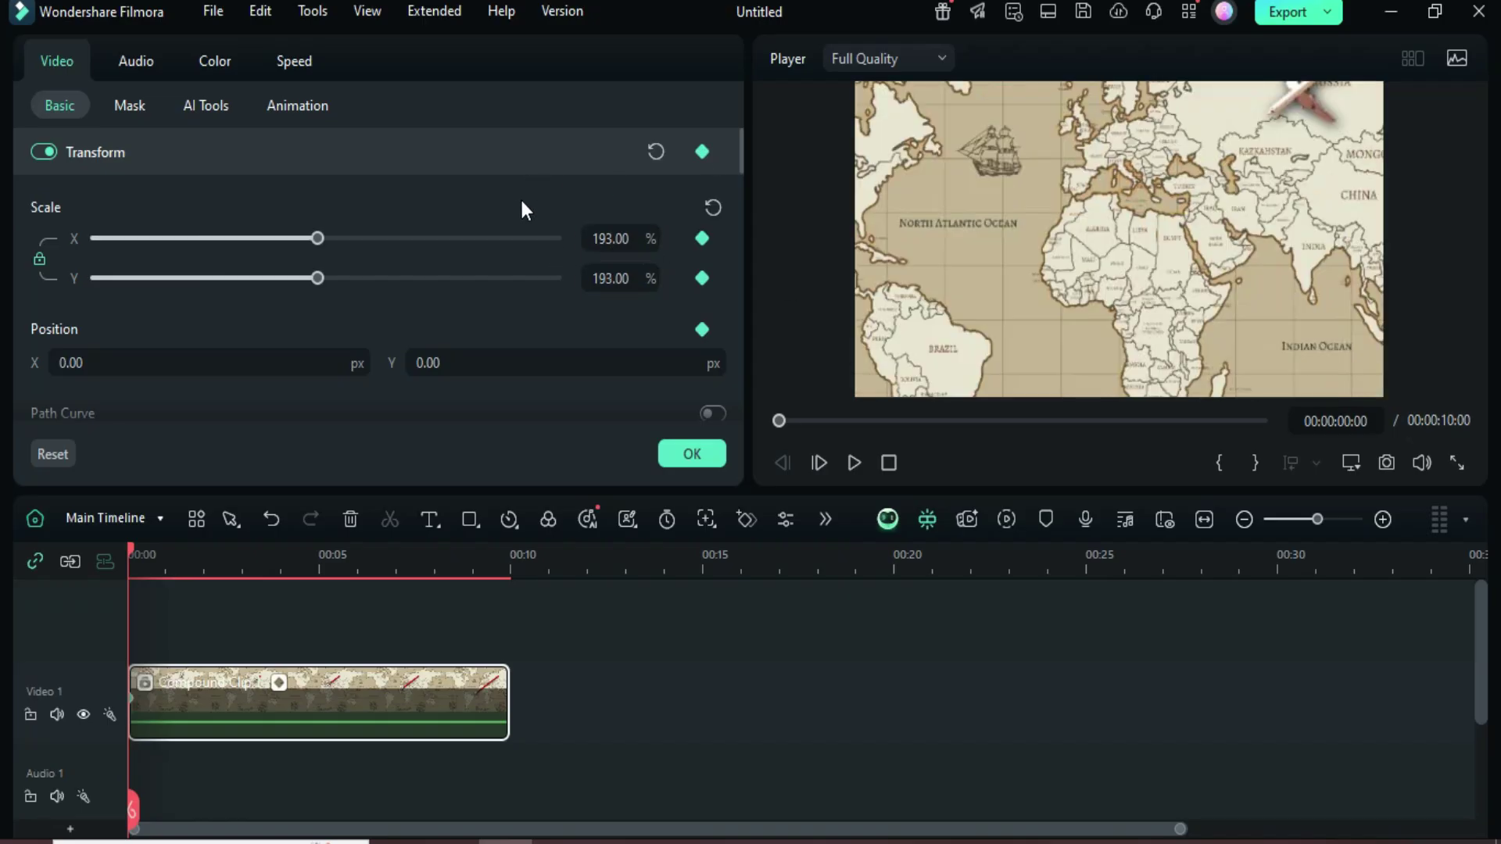
{"action": "left_click_drag", "start_coordinate": [1205, 184], "coordinate": [1159, 293]}
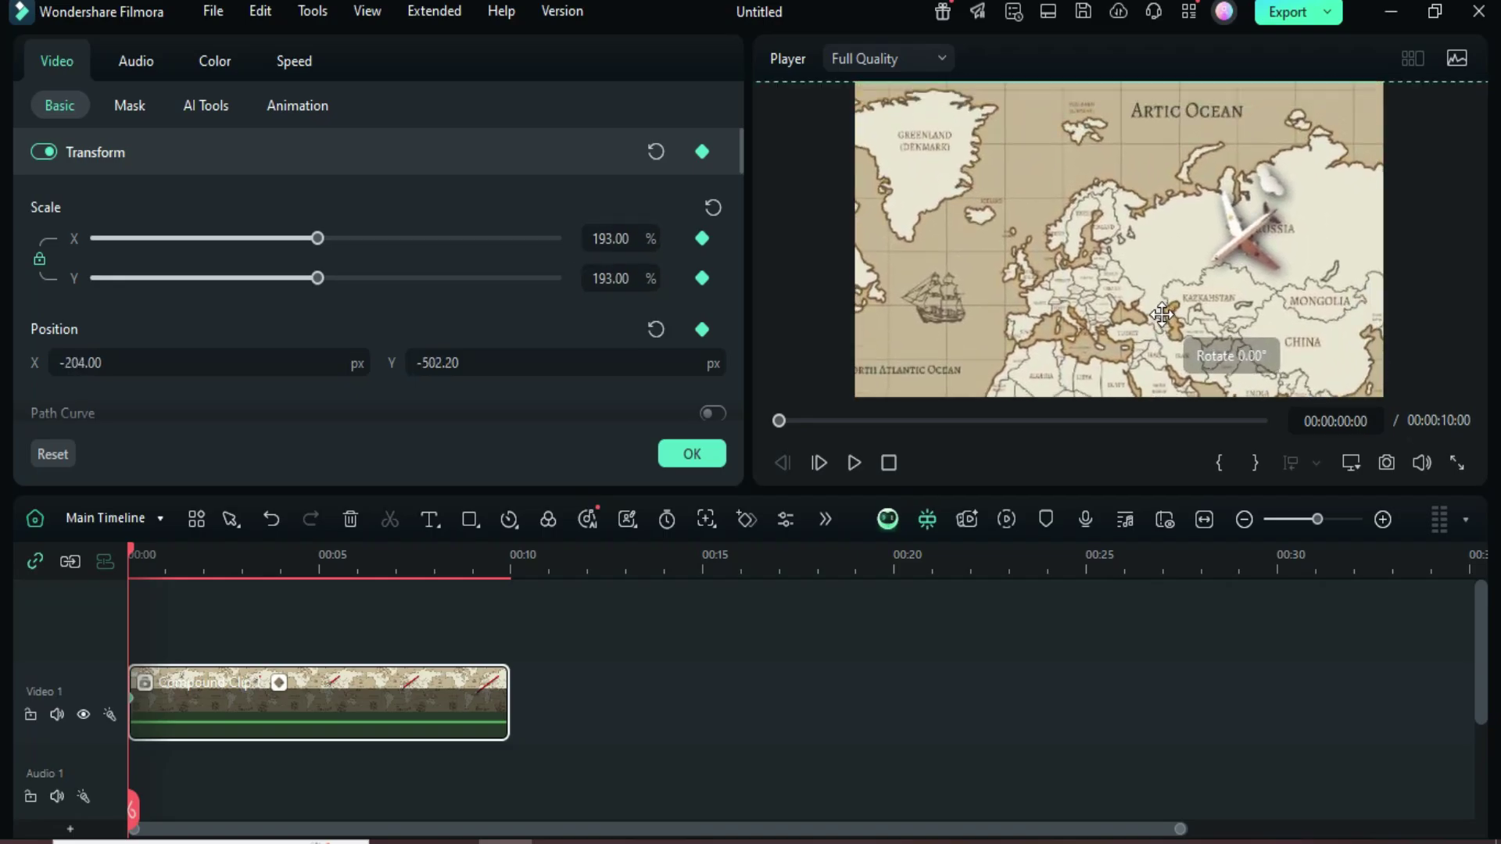
{"action": "left_click_drag", "start_coordinate": [1159, 293], "coordinate": [1162, 296]}
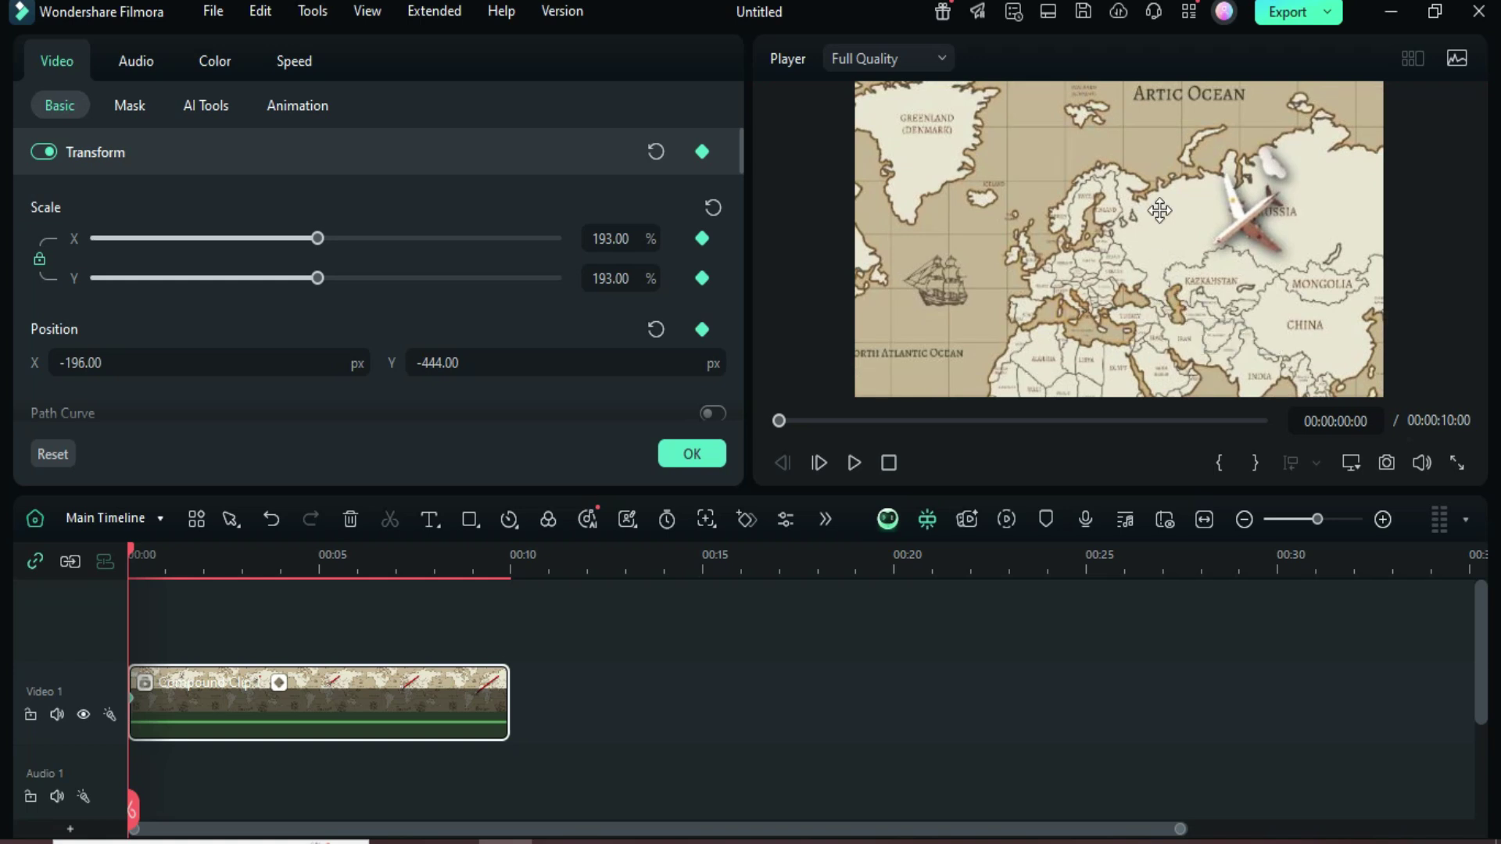
Step: Near the end, centre the zoomed map on Brazil, then render and play
{"action": "left_click_drag", "start_coordinate": [128, 547], "coordinate": [508, 575]}
{"action": "mouse_move", "coordinate": [702, 151]}
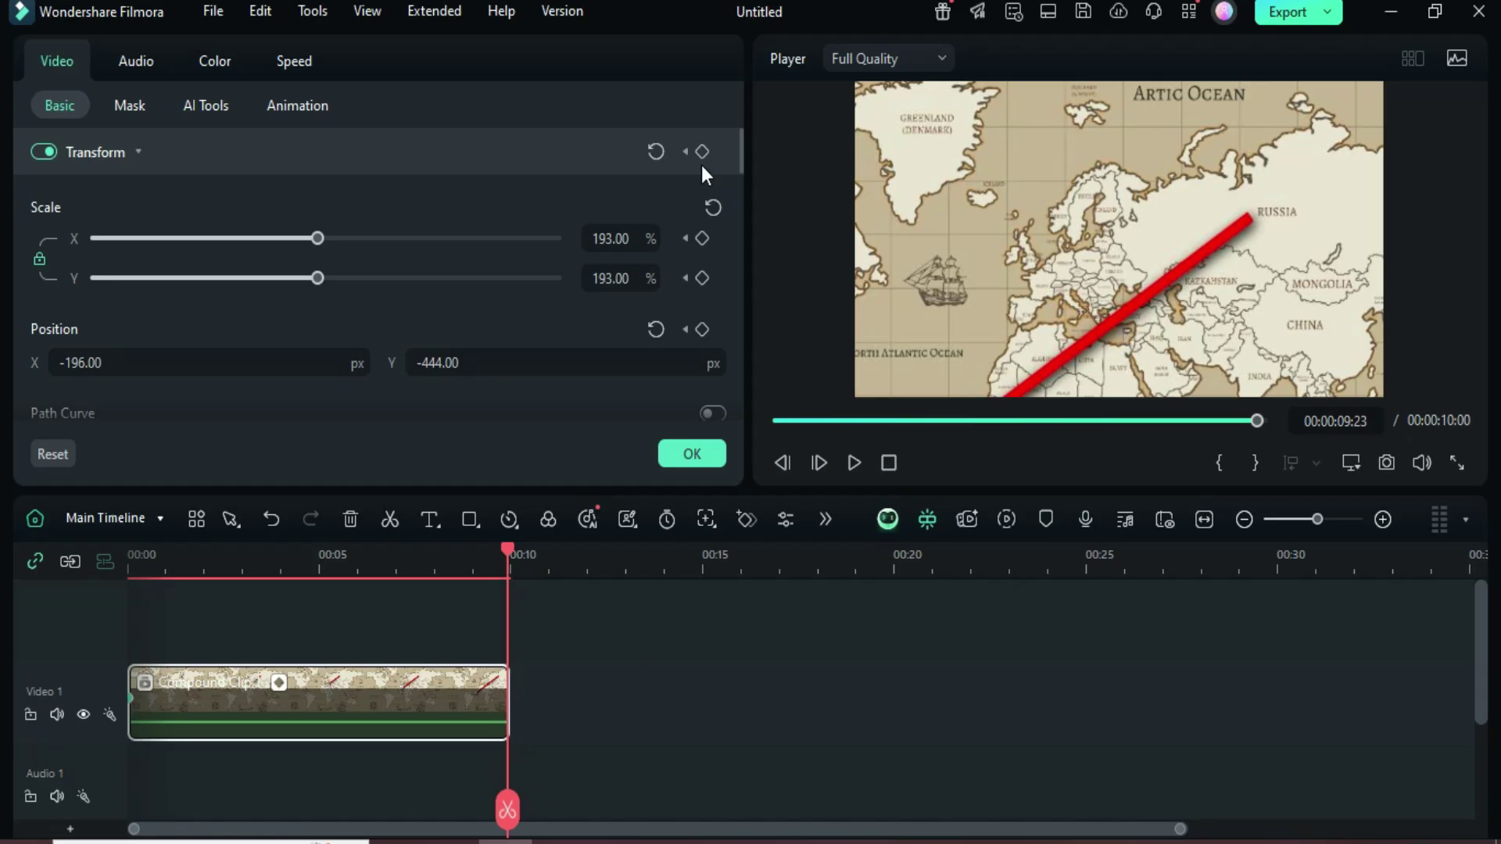
{"action": "mouse_move", "coordinate": [1086, 380]}
{"action": "left_mouse_down"}
{"action": "mouse_move", "coordinate": [955, 319]}
{"action": "mouse_move", "coordinate": [1115, 242]}
{"action": "mouse_move", "coordinate": [1069, 260]}
{"action": "mouse_move", "coordinate": [1052, 242]}
{"action": "mouse_move", "coordinate": [1078, 251]}
{"action": "left_mouse_up"}
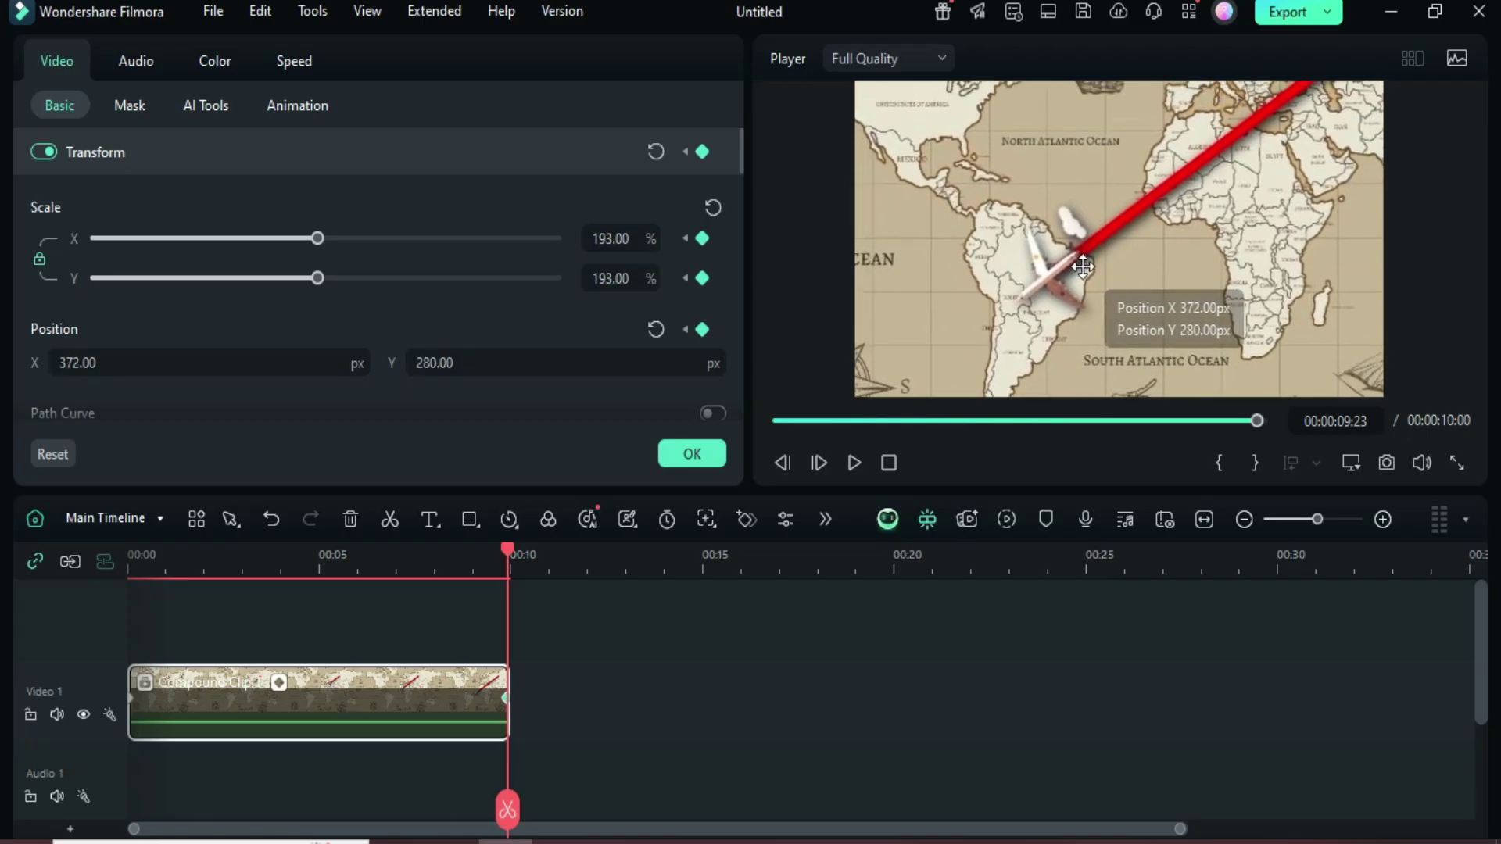
{"action": "left_click", "coordinate": [774, 424]}
{"action": "left_click", "coordinate": [1005, 520]}
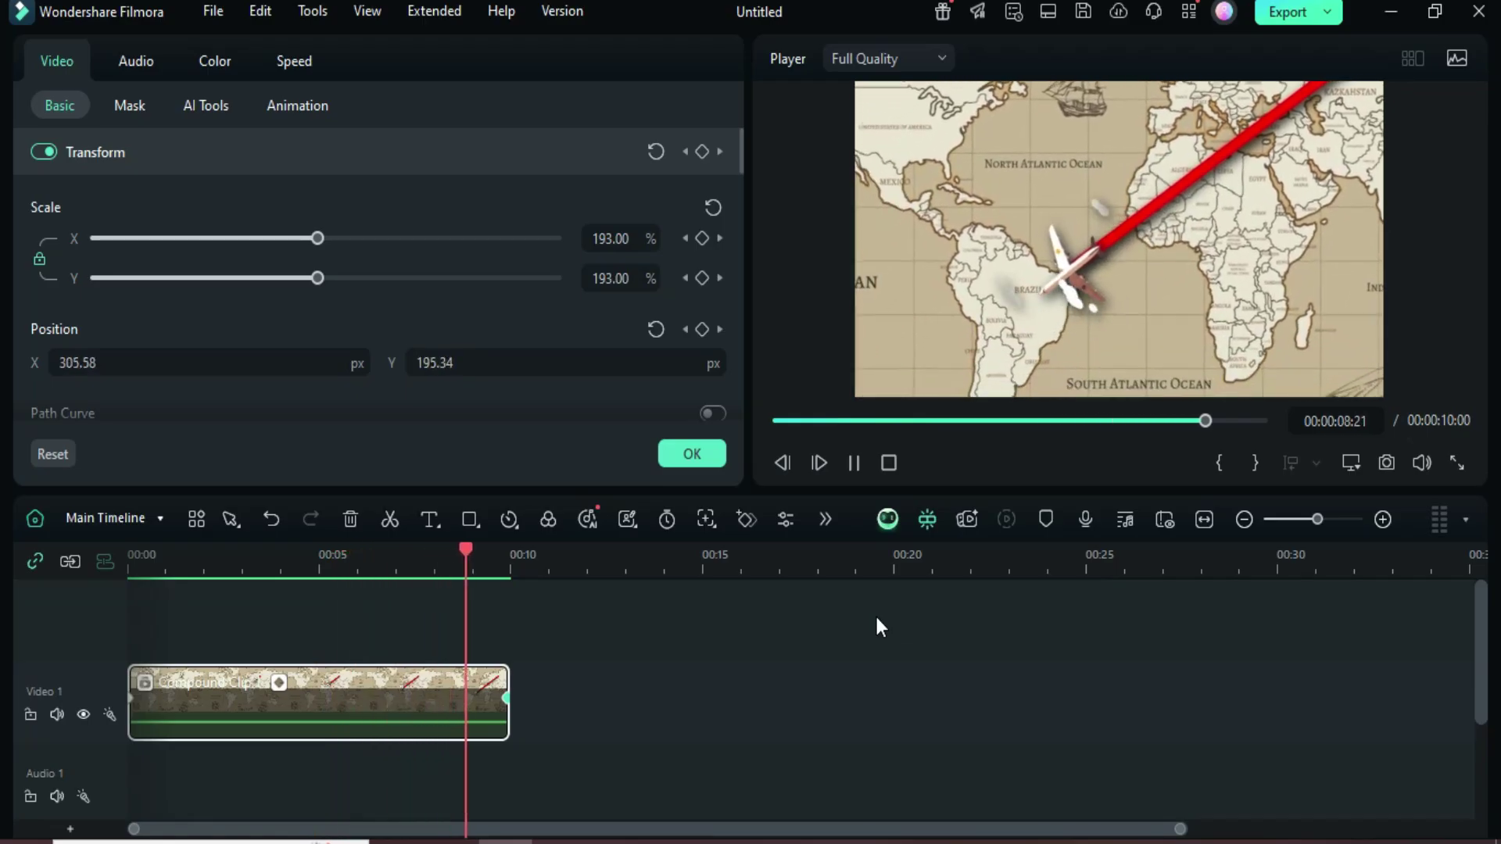
Step: Add a Luminous Smear effect above the map clip, stretched to 00:10
{"action": "left_click", "coordinate": [691, 457]}
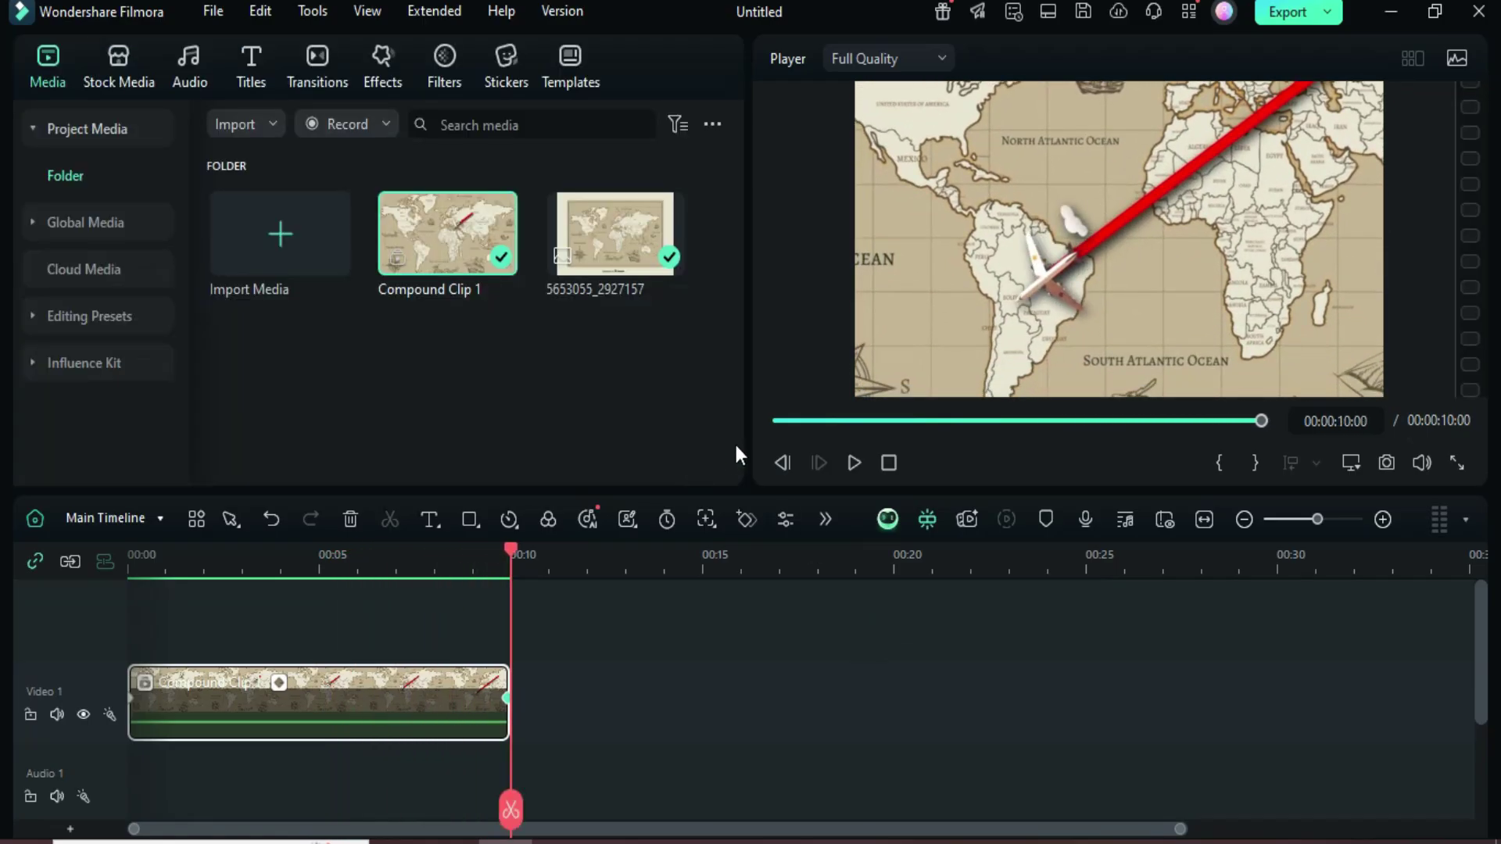
{"action": "left_click", "coordinate": [775, 421]}
{"action": "left_click", "coordinate": [380, 64]}
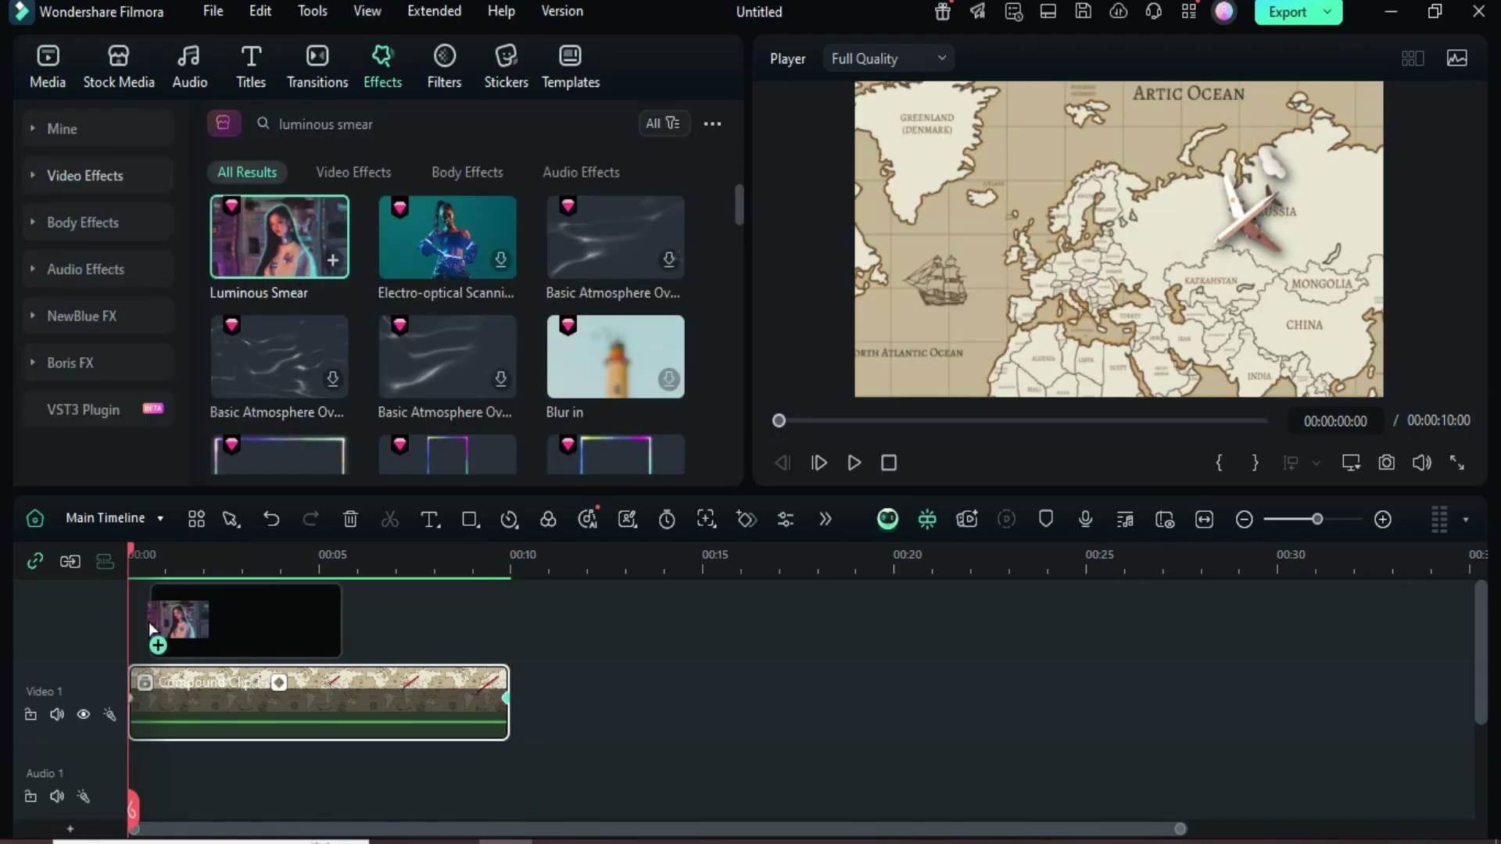
{"action": "left_click_drag", "start_coordinate": [247, 256], "coordinate": [176, 638]}
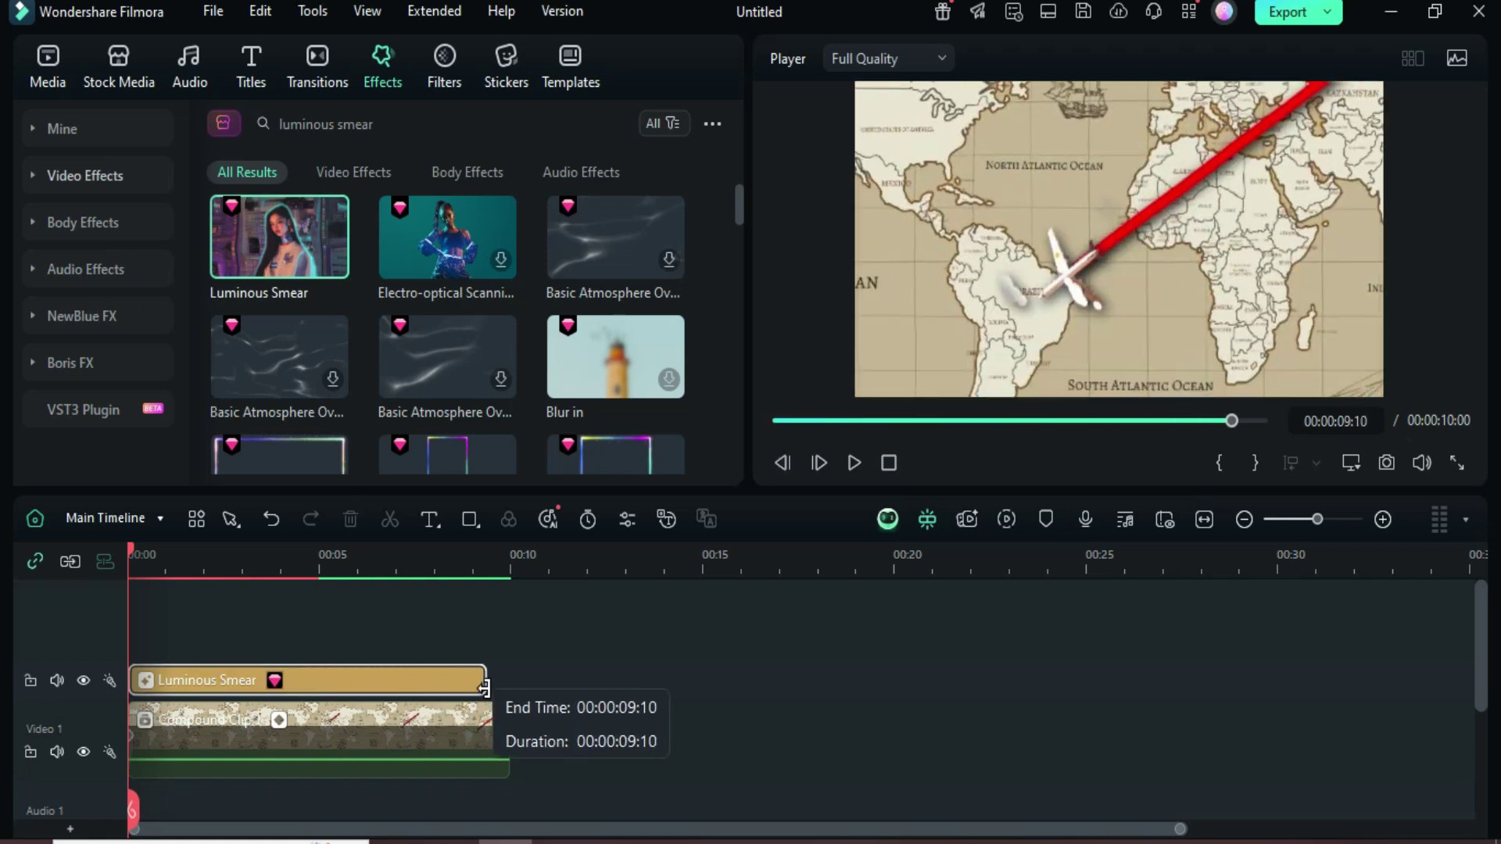
{"action": "left_click_drag", "start_coordinate": [322, 679], "coordinate": [509, 679]}
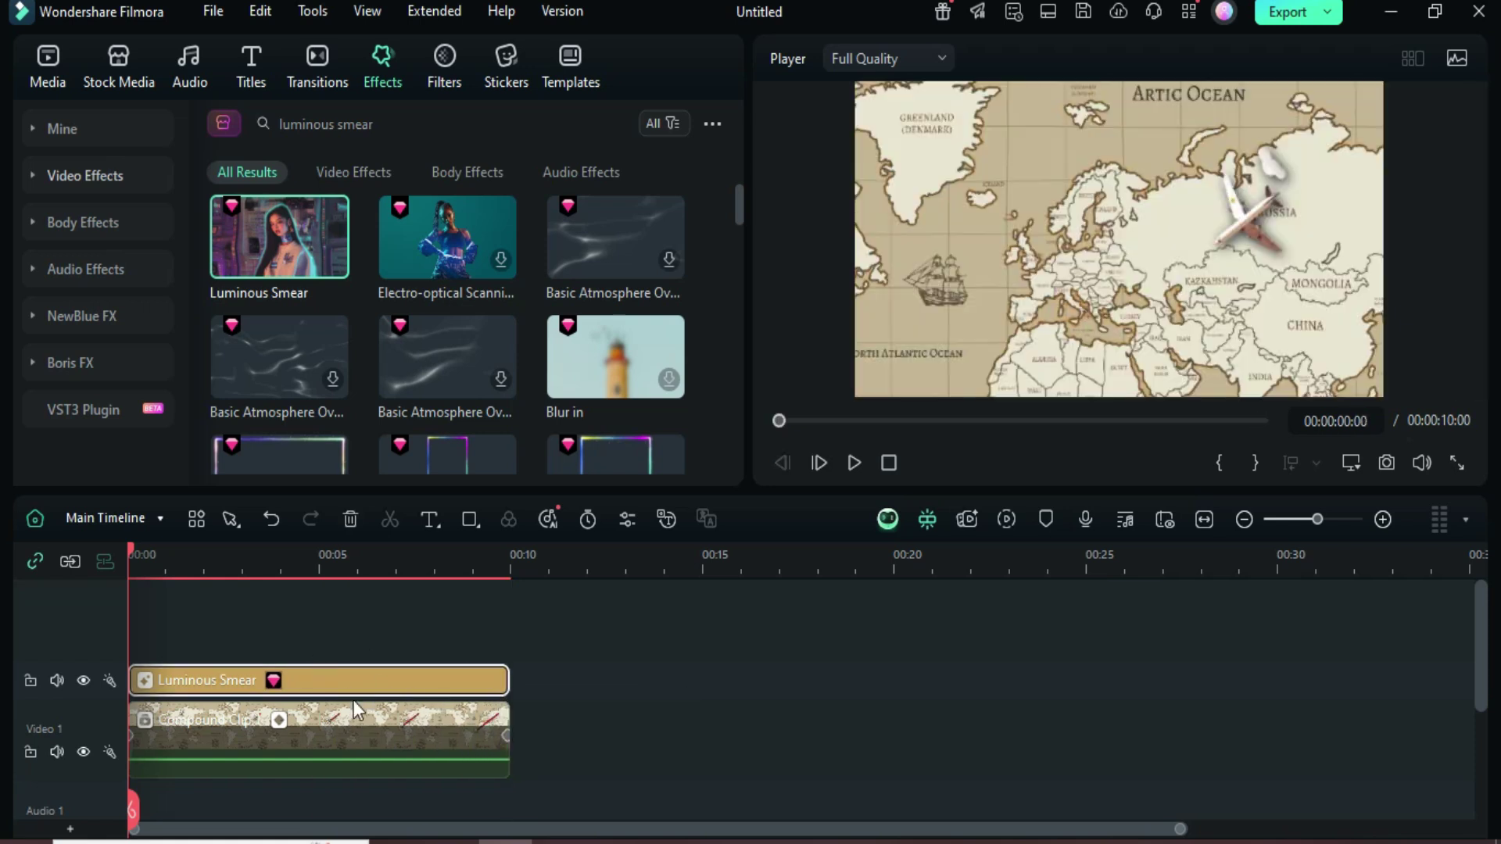
Step: Set the Luminous Smear colour to white and twist to 20
{"action": "double_click", "coordinate": [330, 680]}
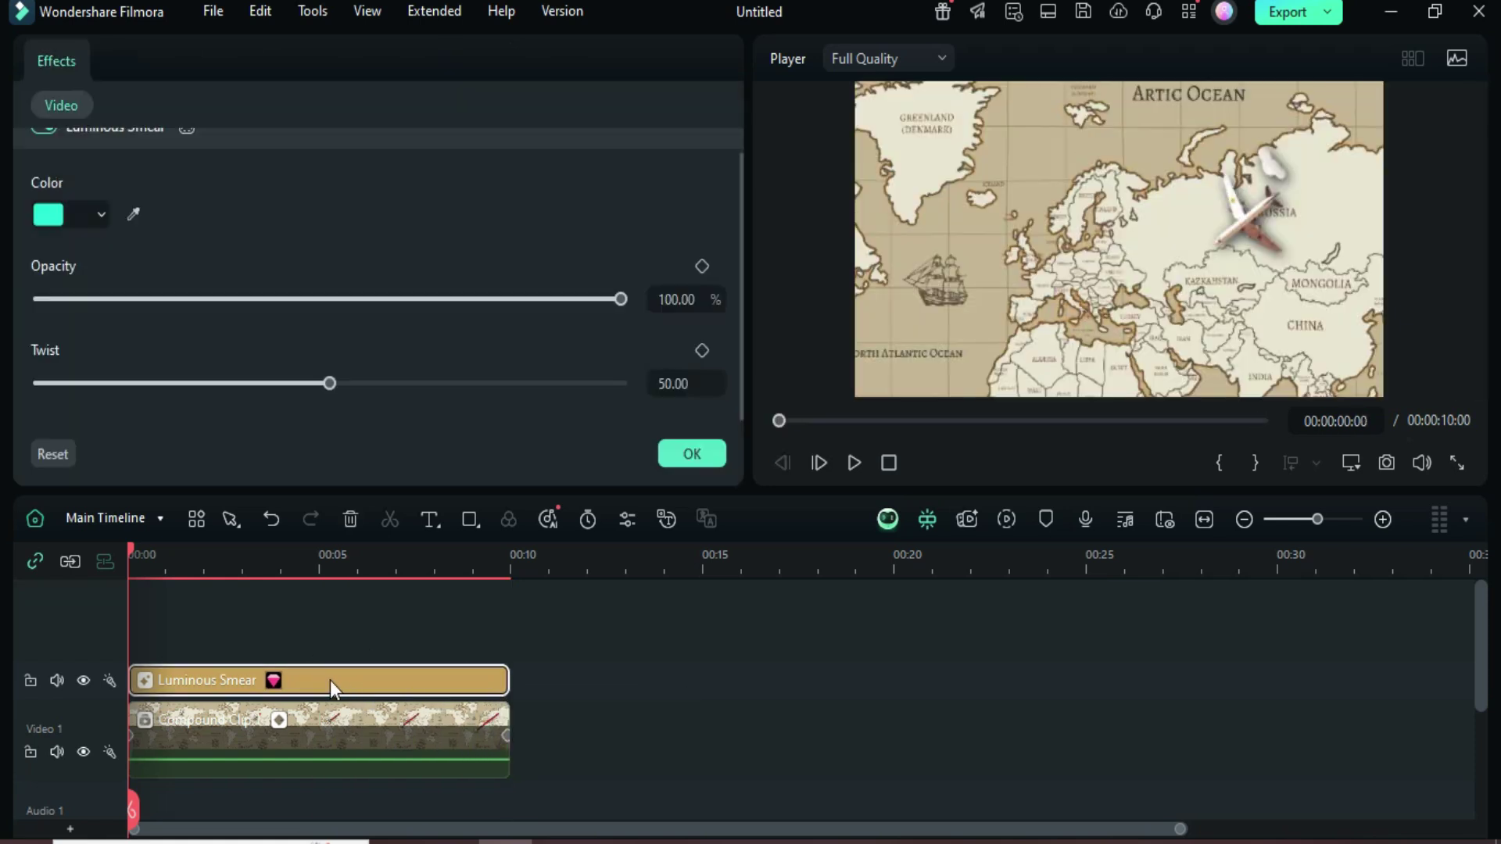
{"action": "left_click", "coordinate": [100, 217]}
{"action": "left_click", "coordinate": [136, 419]}
{"action": "type", "text": "20"}
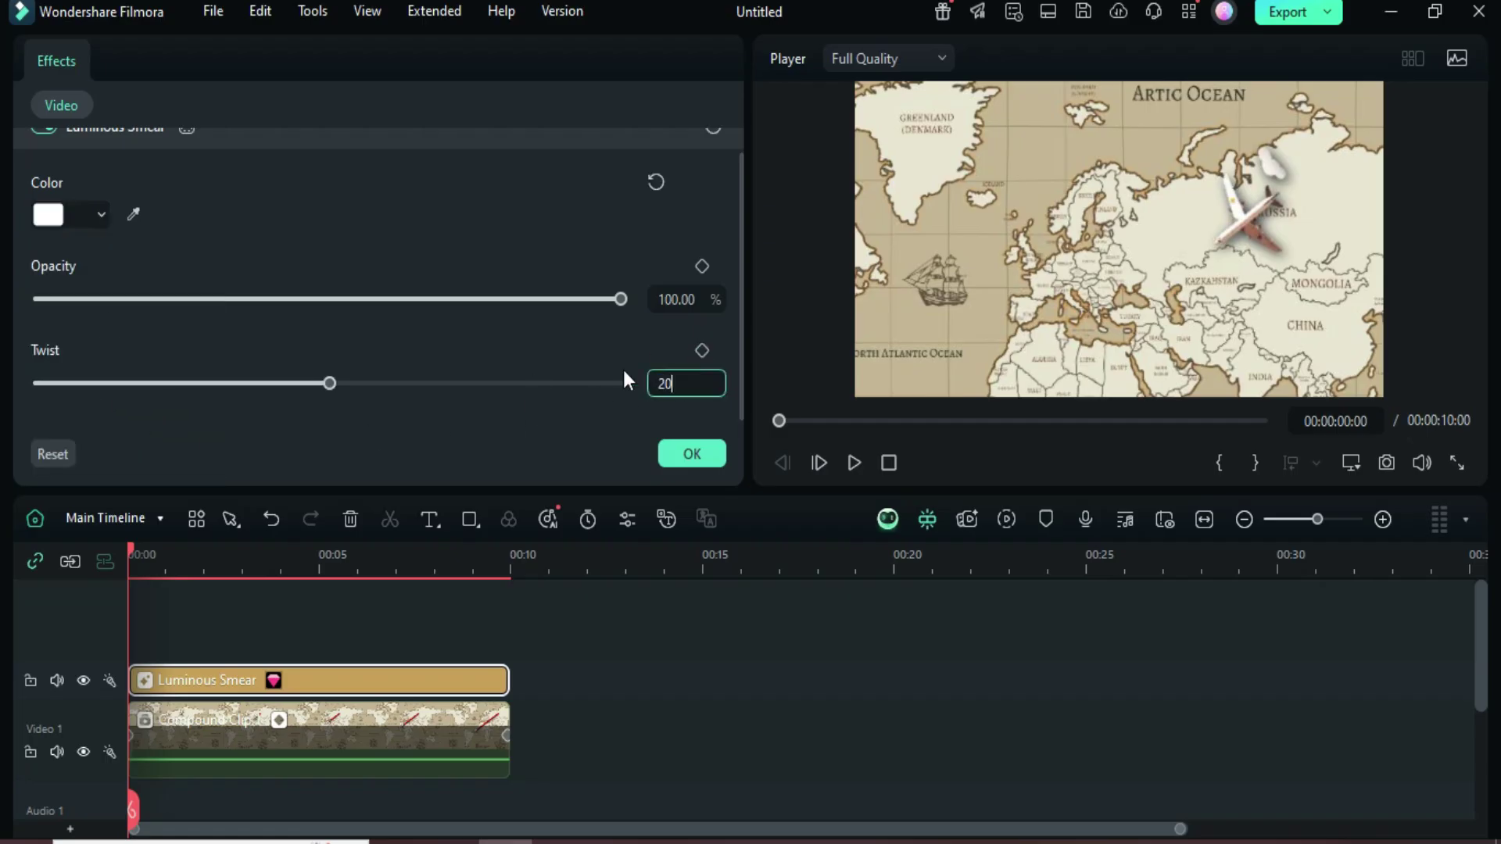
{"action": "key", "text": "Return"}
Step: Render the timeline preview and play the finished map animation from the start
{"action": "left_click", "coordinate": [699, 454]}
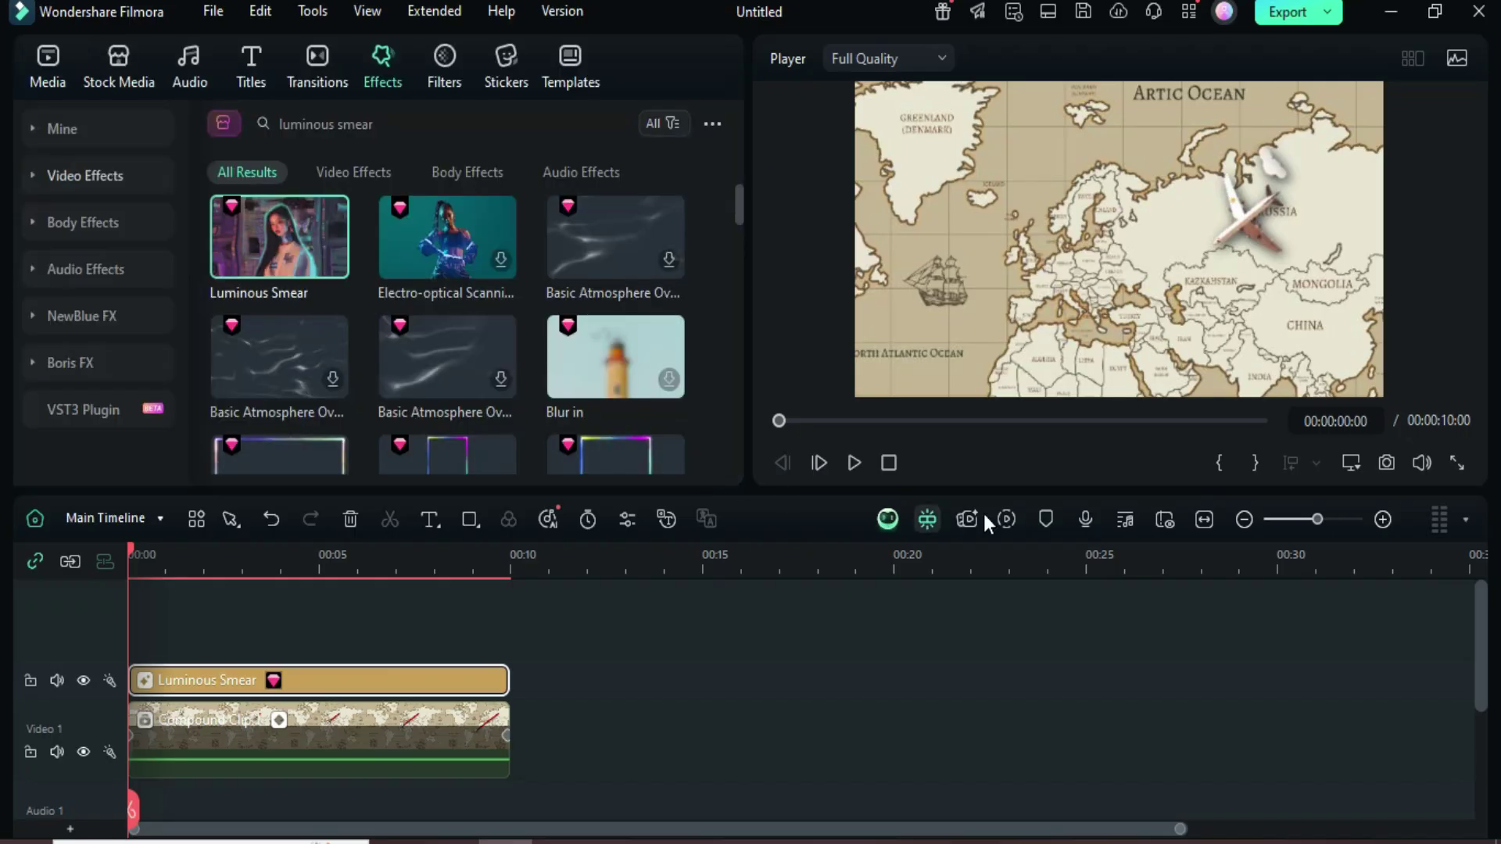
{"action": "left_click", "coordinate": [1007, 518]}
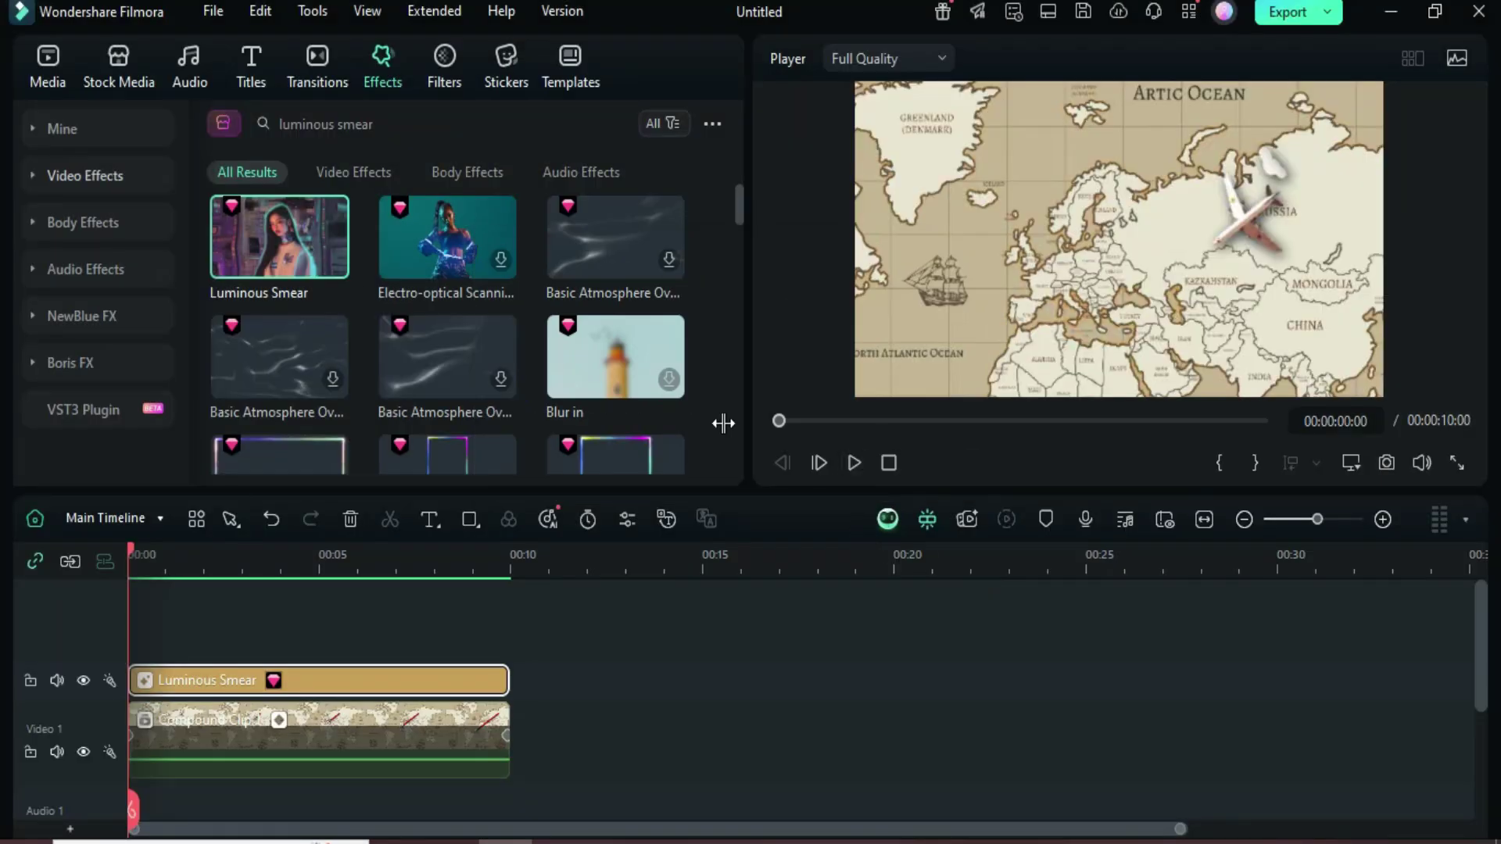
{"action": "left_click", "coordinate": [48, 73]}
{"action": "left_click", "coordinate": [855, 462]}
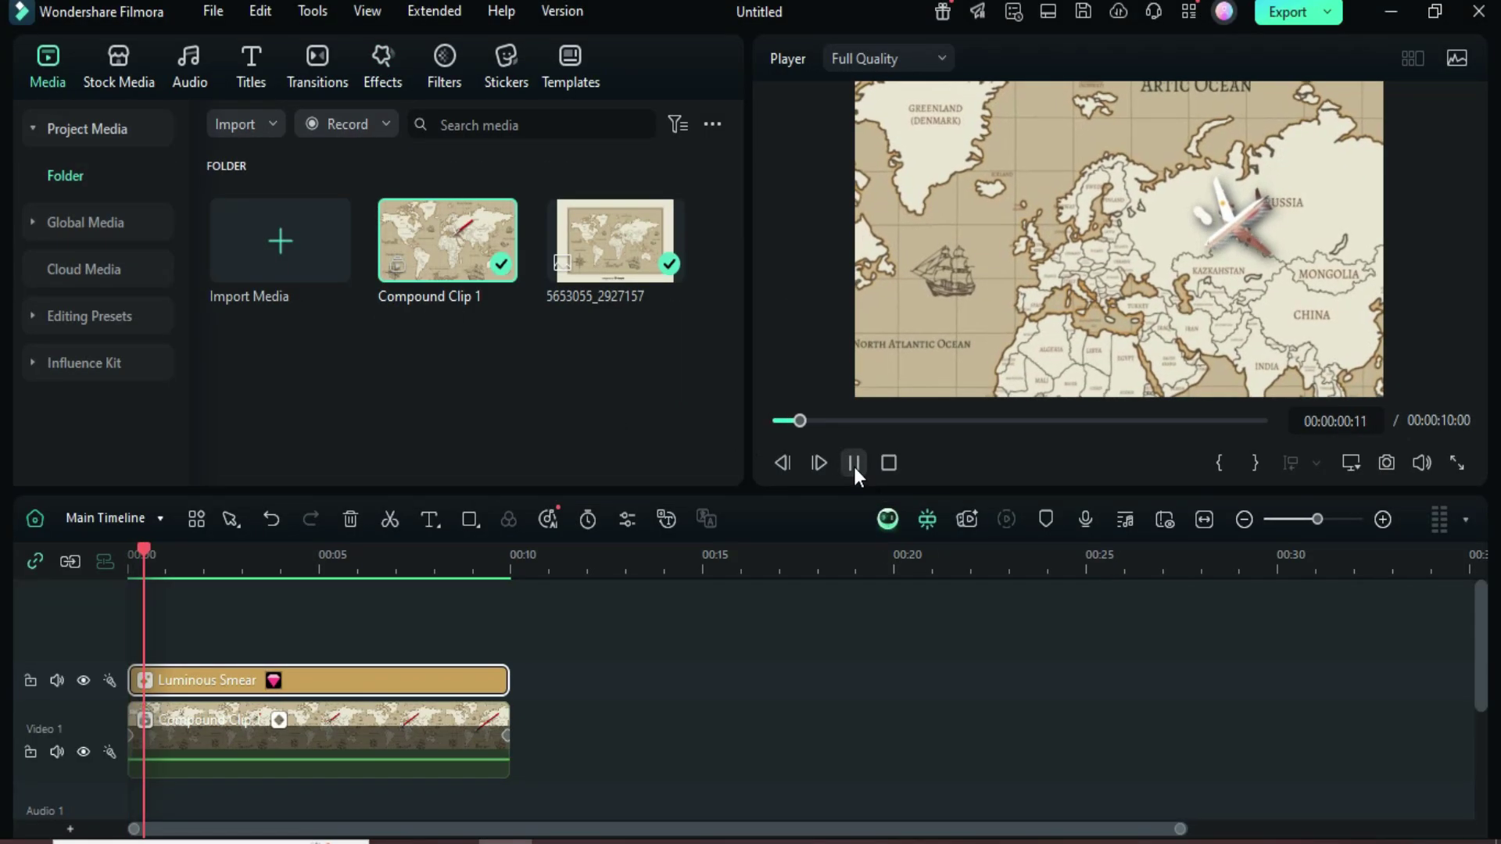